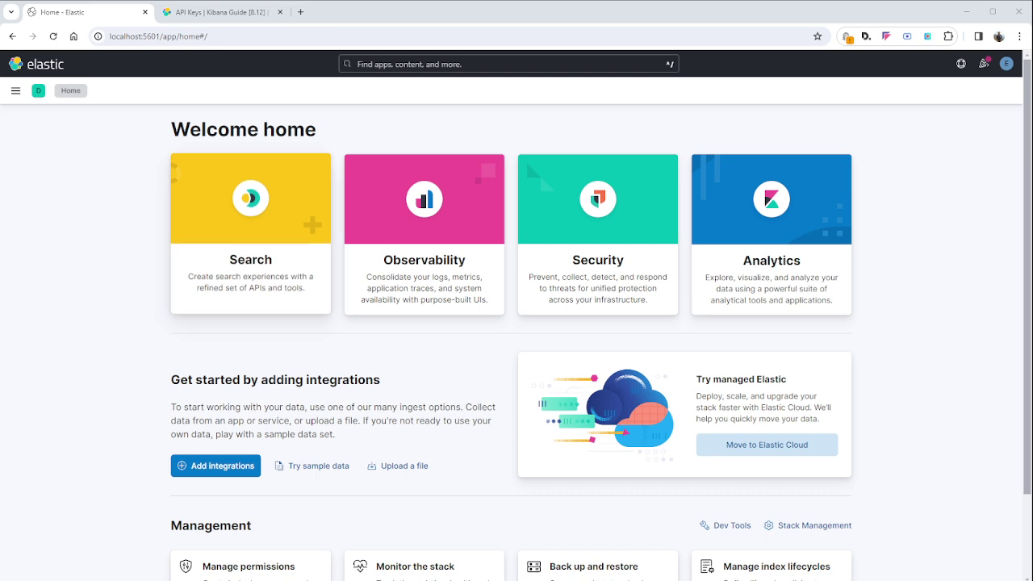
Open the Users page from the Security section of Stack Management
{"action": "left_click", "coordinate": [16, 90]}
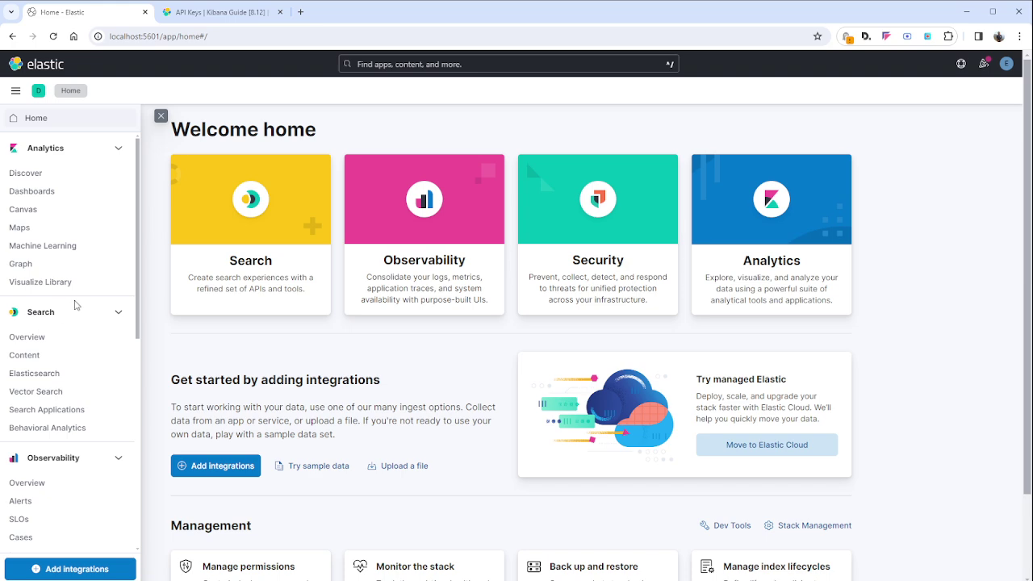
{"action": "scroll", "coordinate": [64, 352], "scroll_direction": "down", "scroll_amount": 5}
{"action": "scroll", "coordinate": [64, 504], "scroll_direction": "down", "scroll_amount": 1}
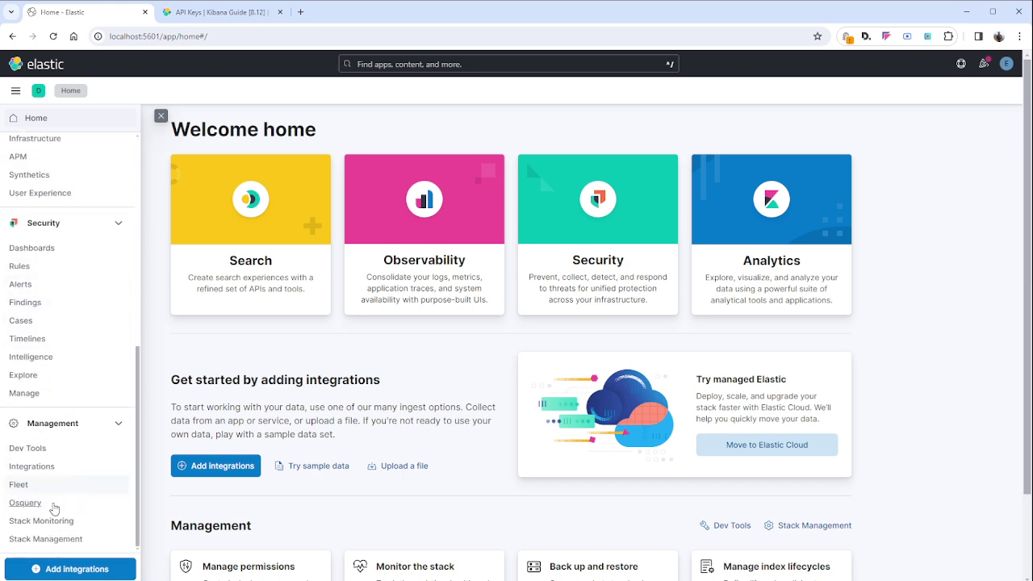
{"action": "left_click", "coordinate": [45, 541]}
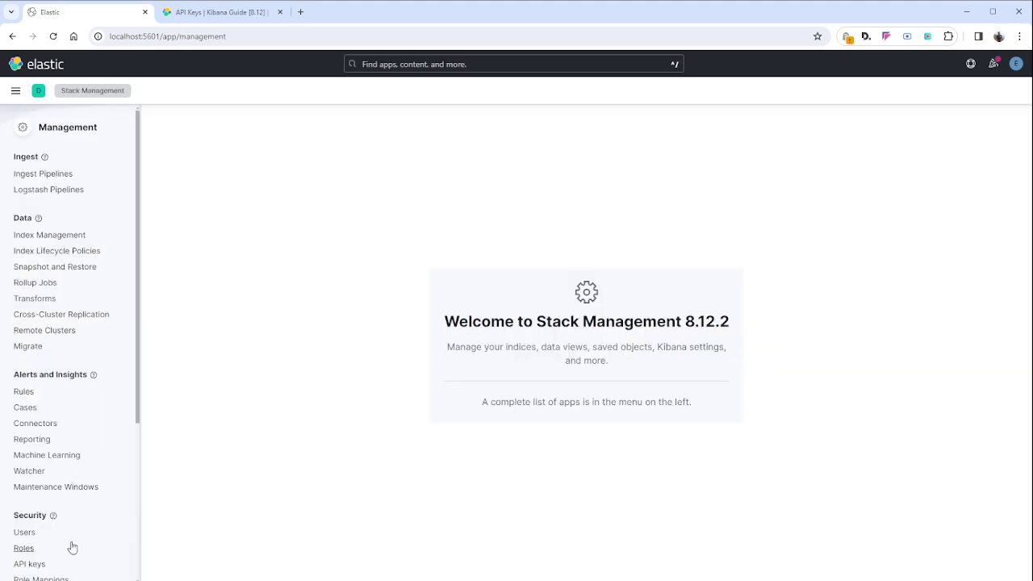
{"action": "scroll", "coordinate": [56, 423], "scroll_direction": "down", "scroll_amount": 4}
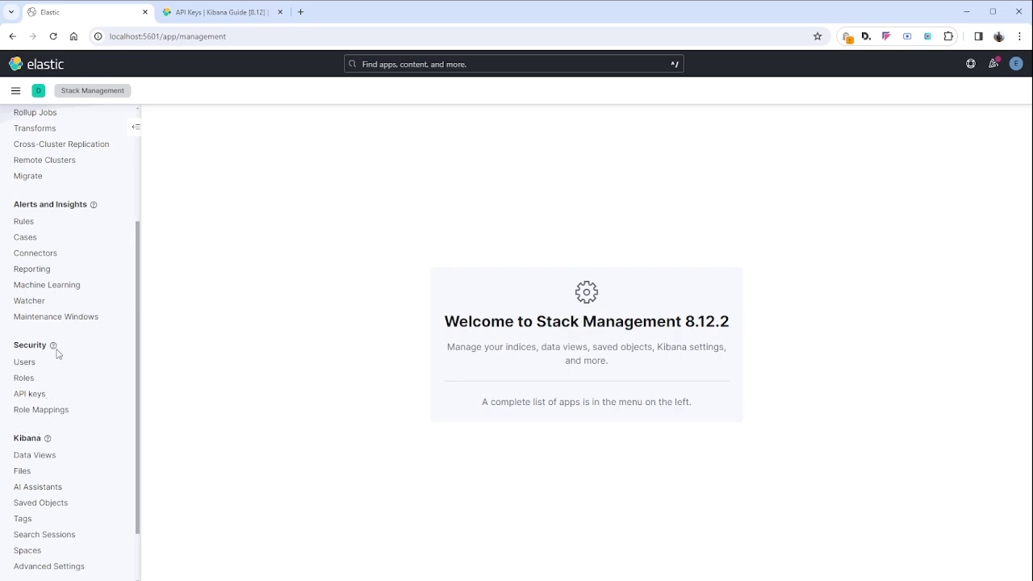
{"action": "left_click", "coordinate": [23, 364]}
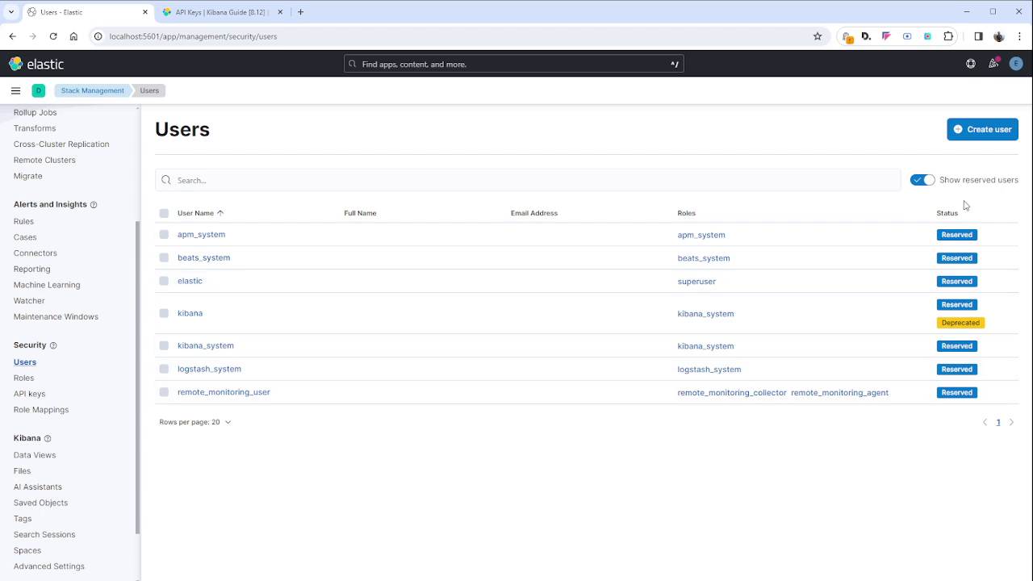
Examine the new-user form and the roles that can be assigned, leaving it without creating a user
{"action": "left_click", "coordinate": [972, 137]}
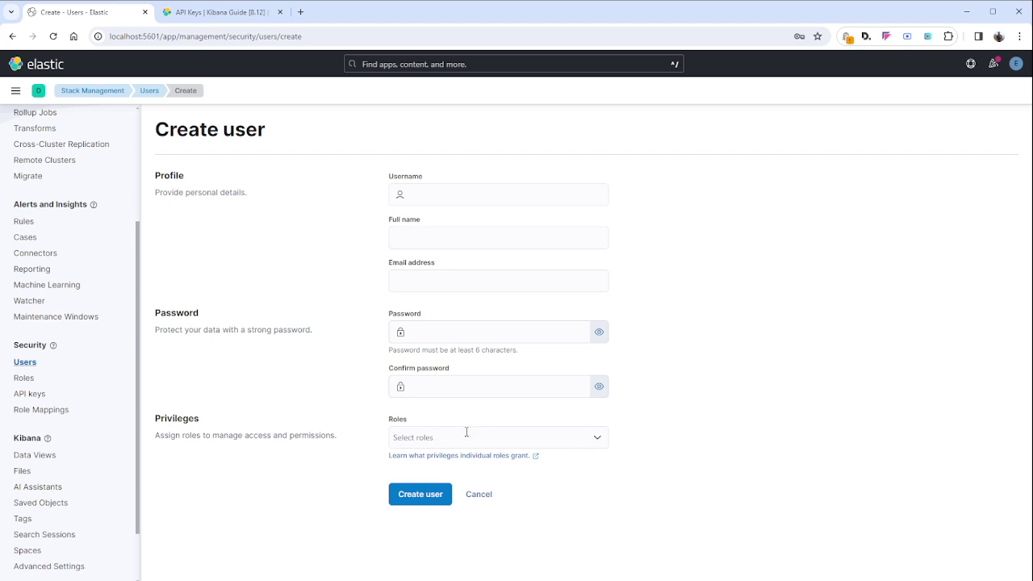
{"action": "left_click", "coordinate": [598, 439]}
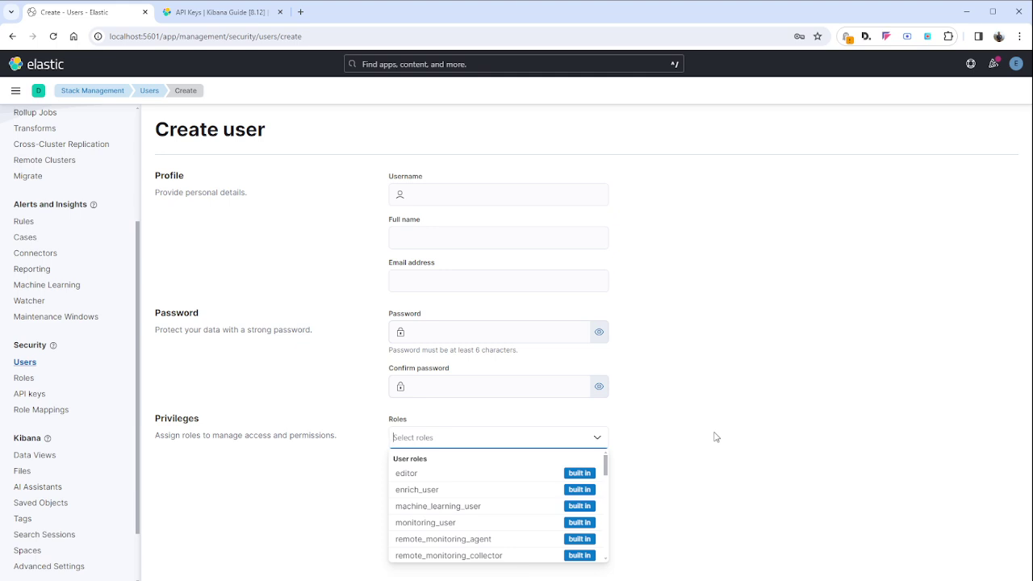
{"action": "left_click", "coordinate": [668, 319]}
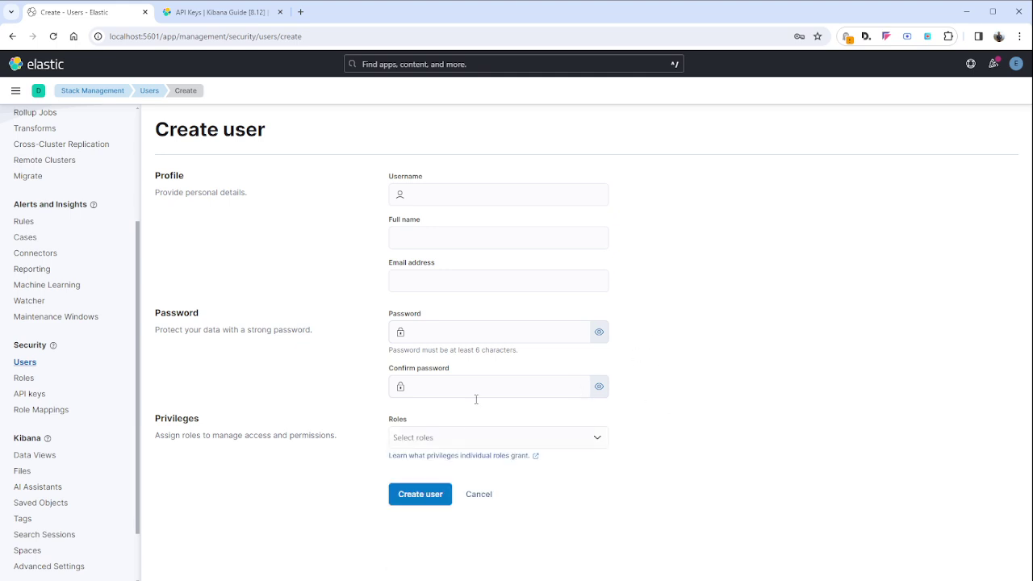
{"action": "left_click", "coordinate": [480, 496]}
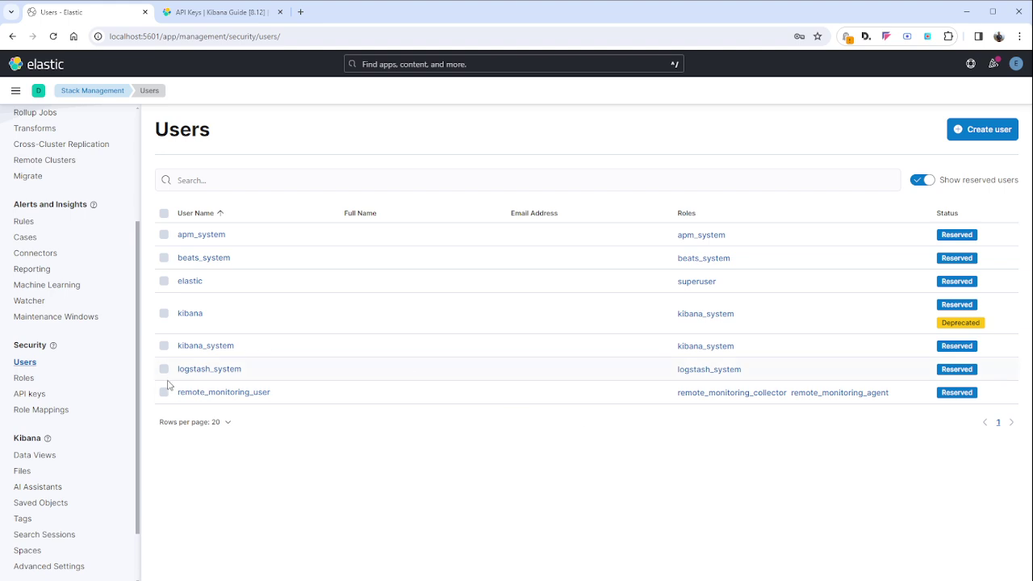
Look through both pages of the existing roles in the Security section
{"action": "left_click", "coordinate": [24, 378]}
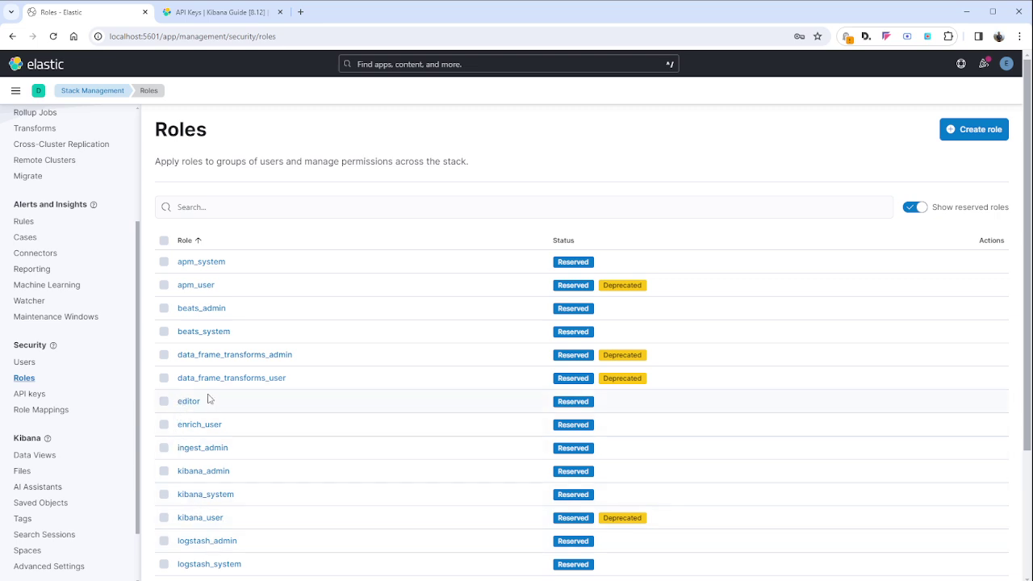
{"action": "scroll", "coordinate": [258, 396], "scroll_direction": "down", "scroll_amount": 2}
{"action": "scroll", "coordinate": [258, 403], "scroll_direction": "down", "scroll_amount": 1}
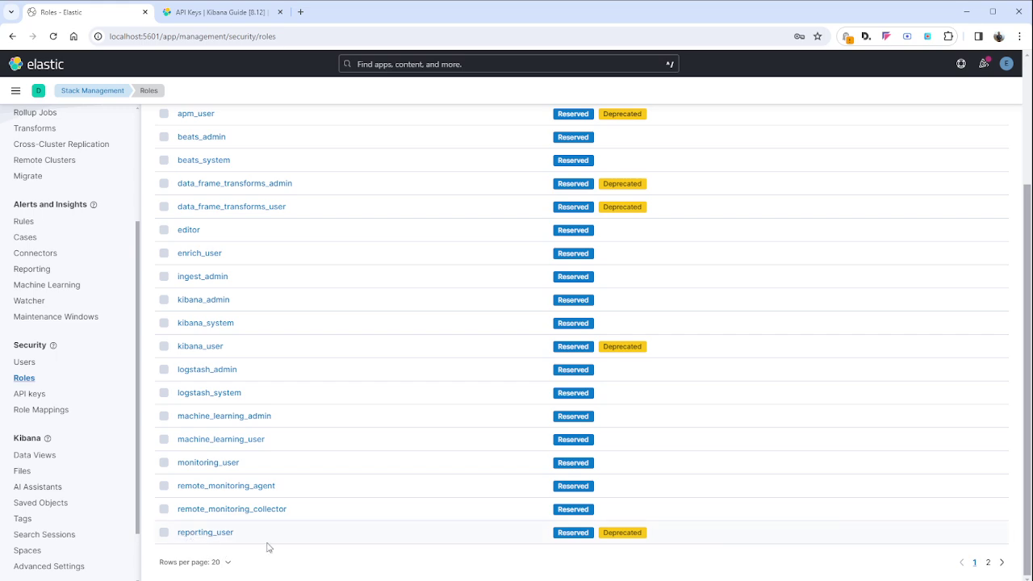
{"action": "left_click", "coordinate": [988, 563]}
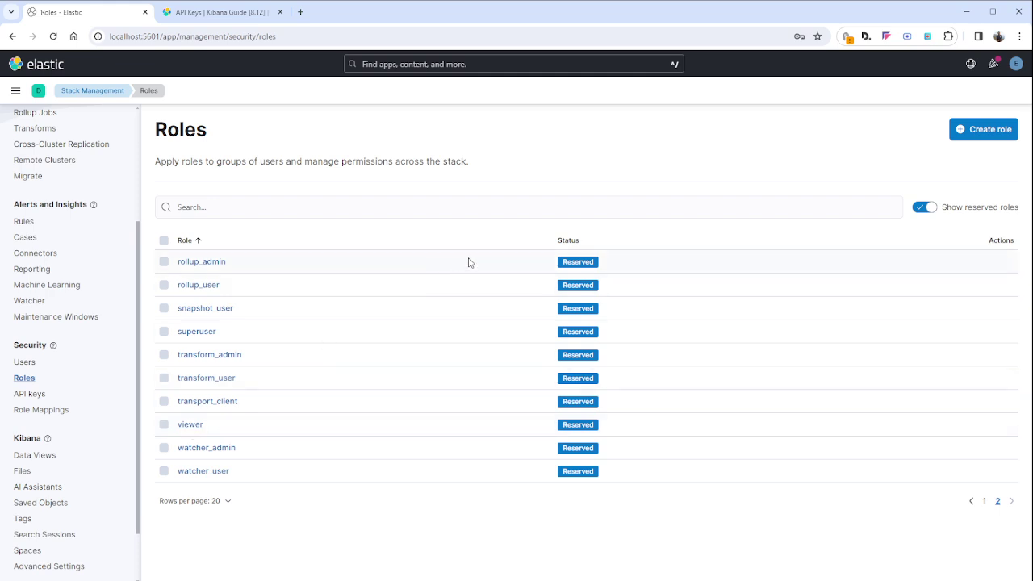
{"action": "left_click", "coordinate": [984, 501]}
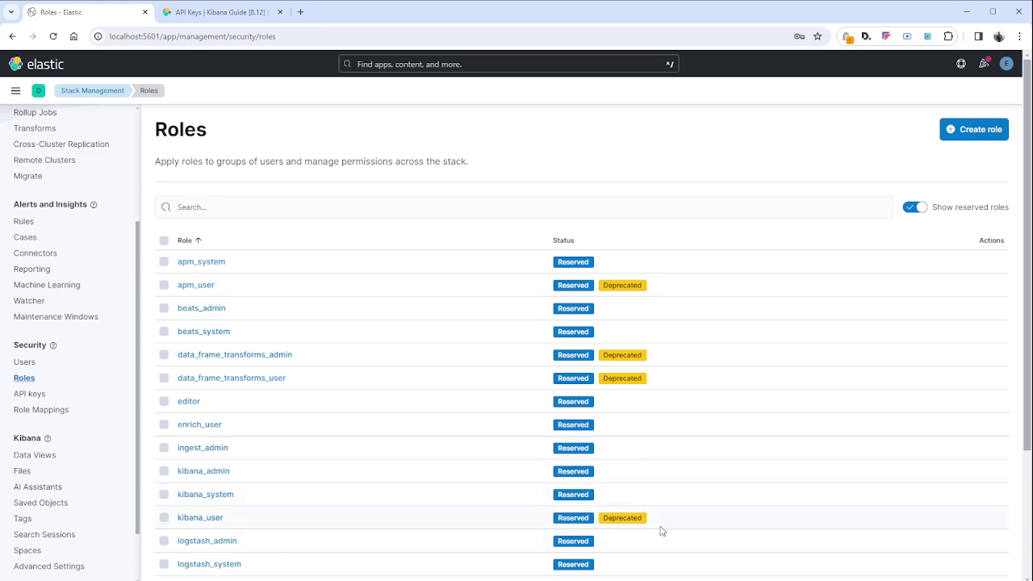
Start creating a new role and name it test
{"action": "mouse_move", "coordinate": [613, 518]}
{"action": "mouse_move", "coordinate": [646, 360]}
{"action": "left_click", "coordinate": [969, 138]}
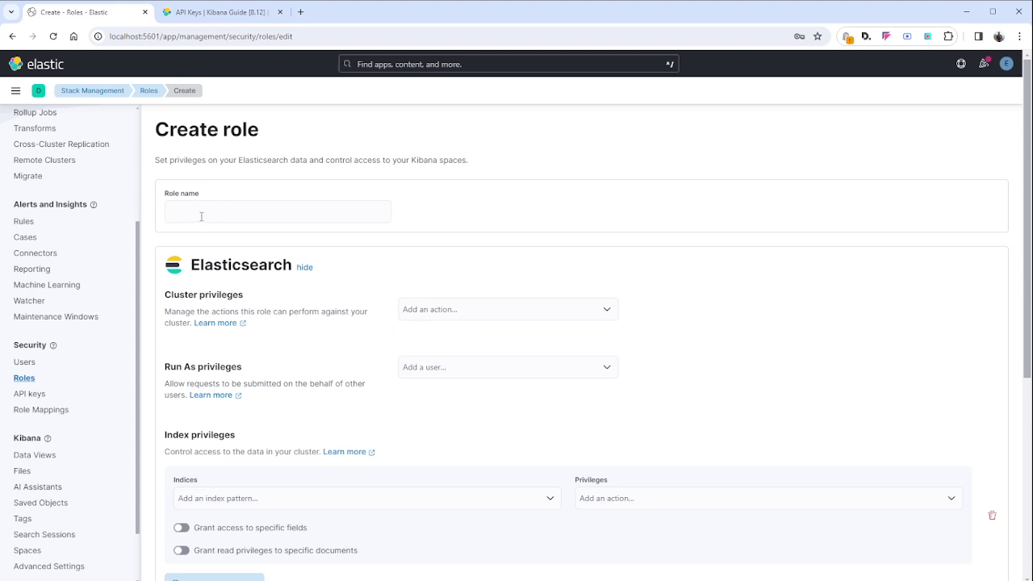
{"action": "left_click", "coordinate": [229, 214]}
{"action": "type", "text": "test"}
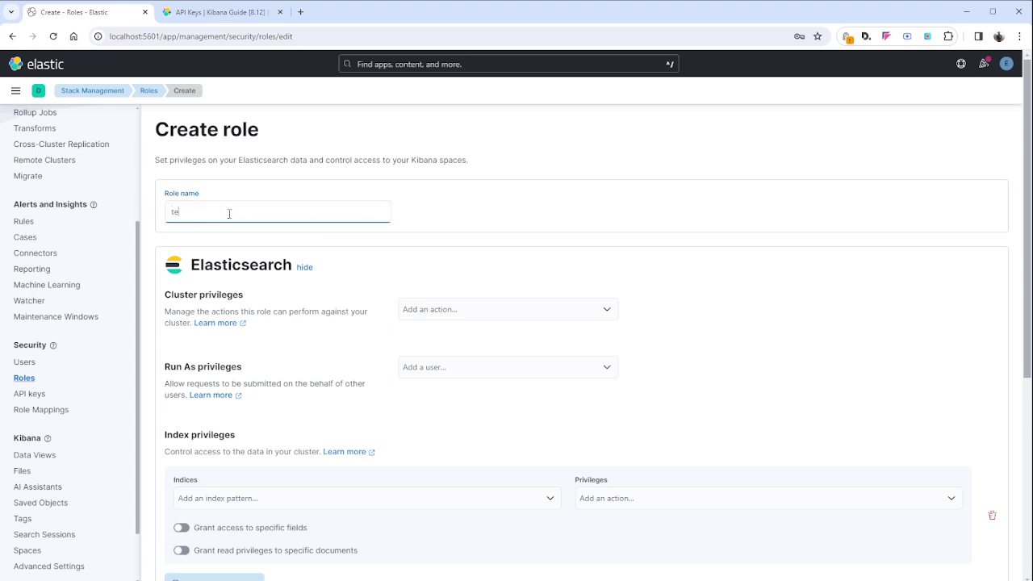
{"action": "left_click", "coordinate": [772, 302]}
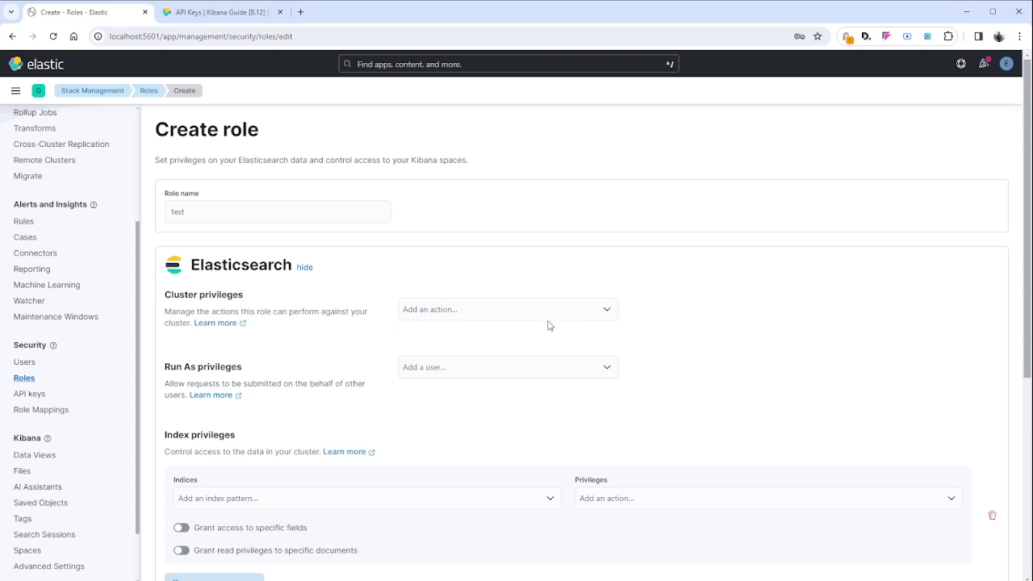
Examine the available cluster privileges and the users offered for Run As privileges, without adding any
{"action": "left_click", "coordinate": [608, 311]}
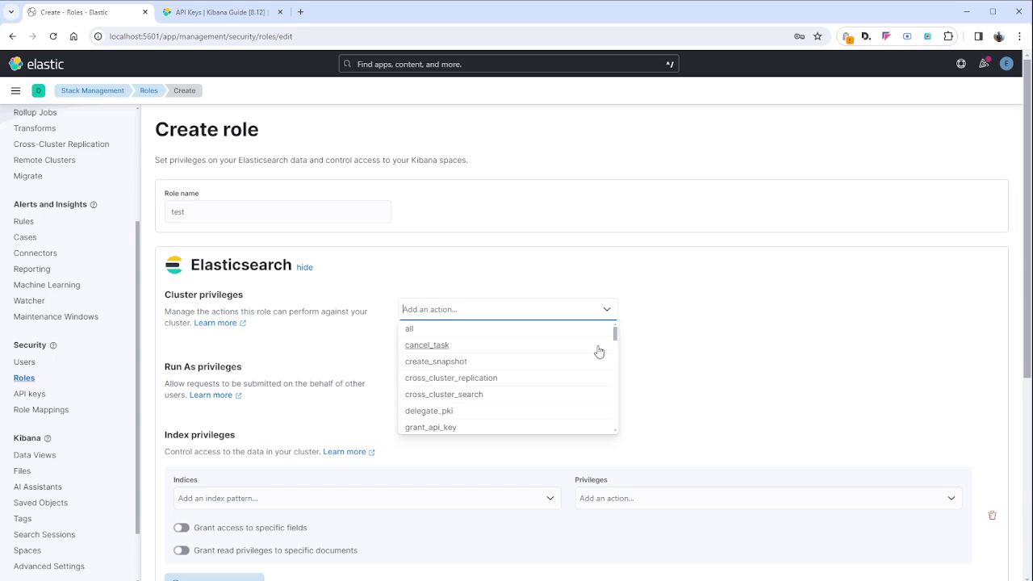
{"action": "scroll", "coordinate": [606, 350], "scroll_direction": "down", "scroll_amount": 2}
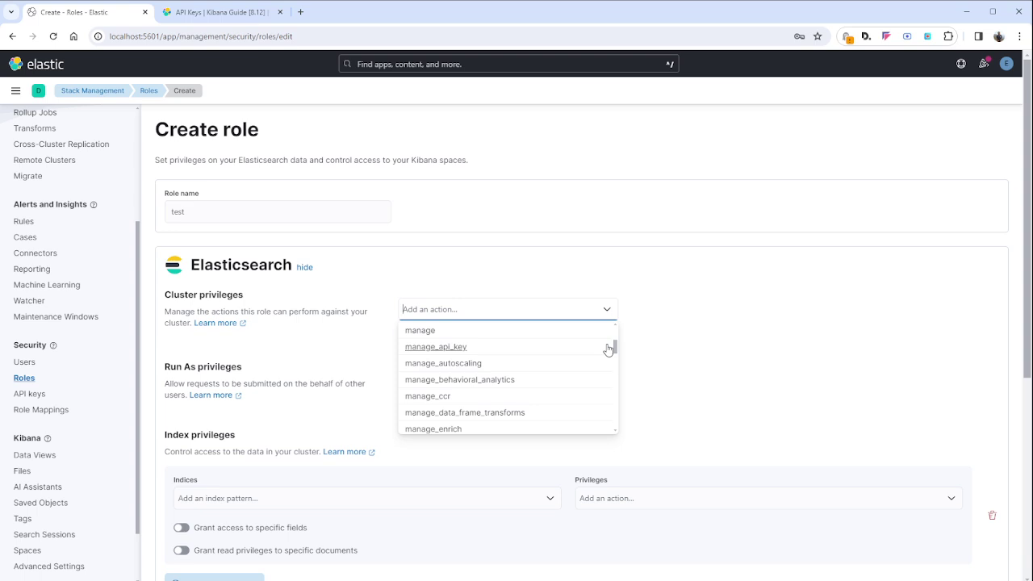
{"action": "scroll", "coordinate": [607, 349], "scroll_direction": "down", "scroll_amount": 1}
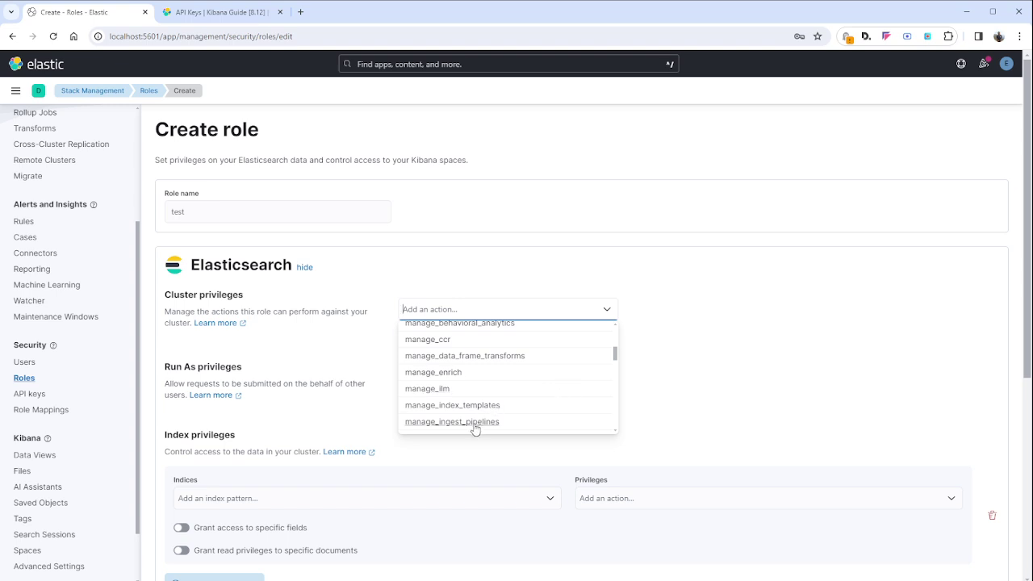
{"action": "scroll", "coordinate": [537, 408], "scroll_direction": "down", "scroll_amount": 2}
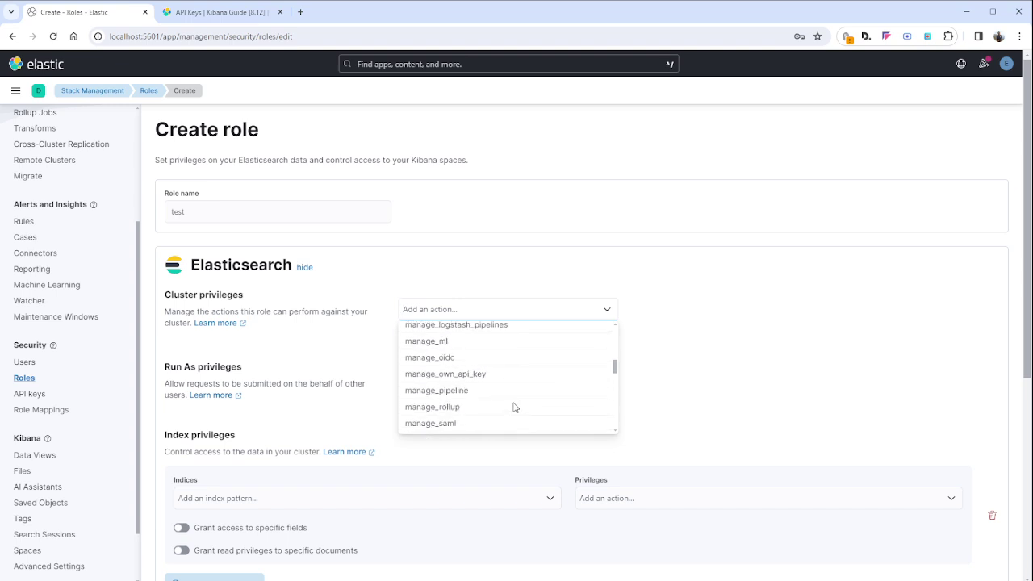
{"action": "scroll", "coordinate": [476, 425], "scroll_direction": "down", "scroll_amount": 1}
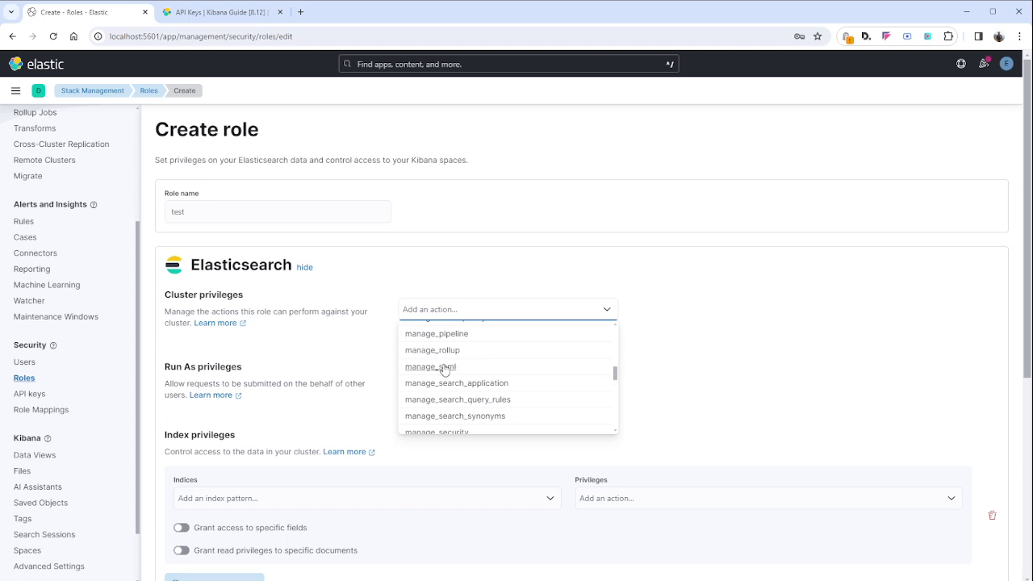
{"action": "left_click", "coordinate": [773, 291]}
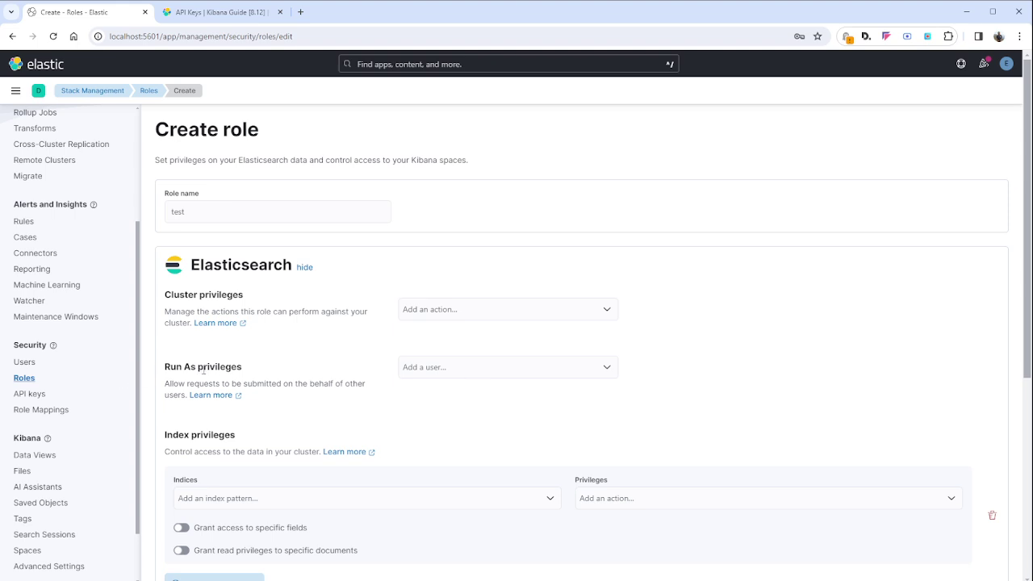
{"action": "left_click", "coordinate": [449, 368]}
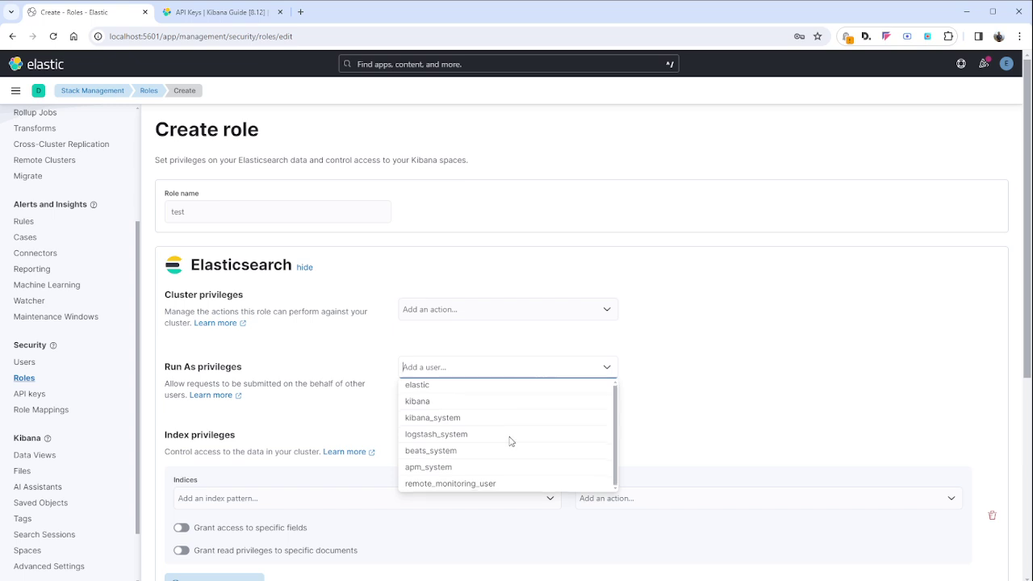
{"action": "left_click", "coordinate": [716, 377]}
Add * as a custom index pattern in the role's index privileges
{"action": "scroll", "coordinate": [716, 375], "scroll_direction": "down", "scroll_amount": 2}
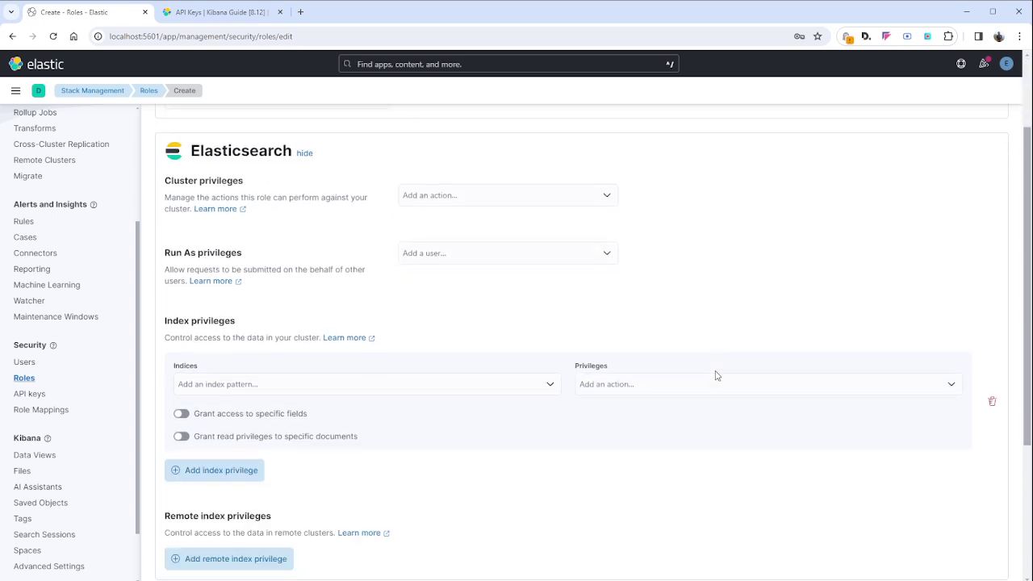
{"action": "scroll", "coordinate": [722, 254], "scroll_direction": "up", "scroll_amount": 2}
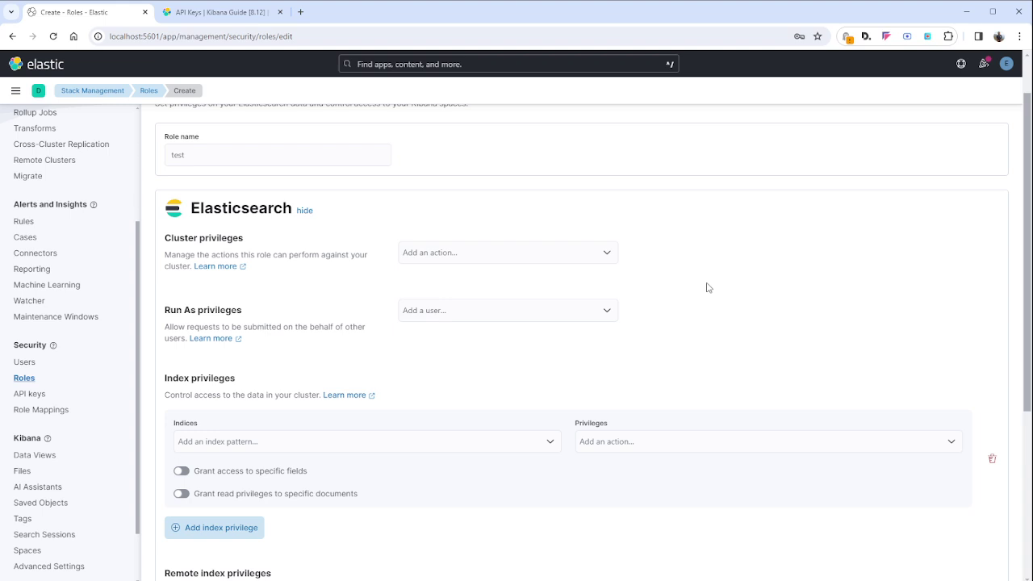
{"action": "left_click", "coordinate": [551, 445]}
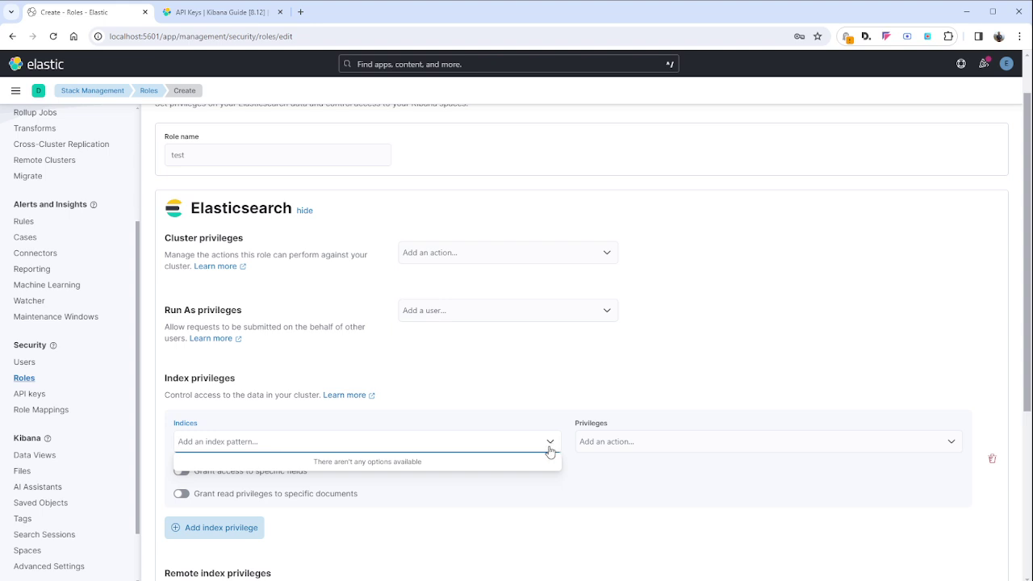
{"action": "left_click", "coordinate": [561, 549]}
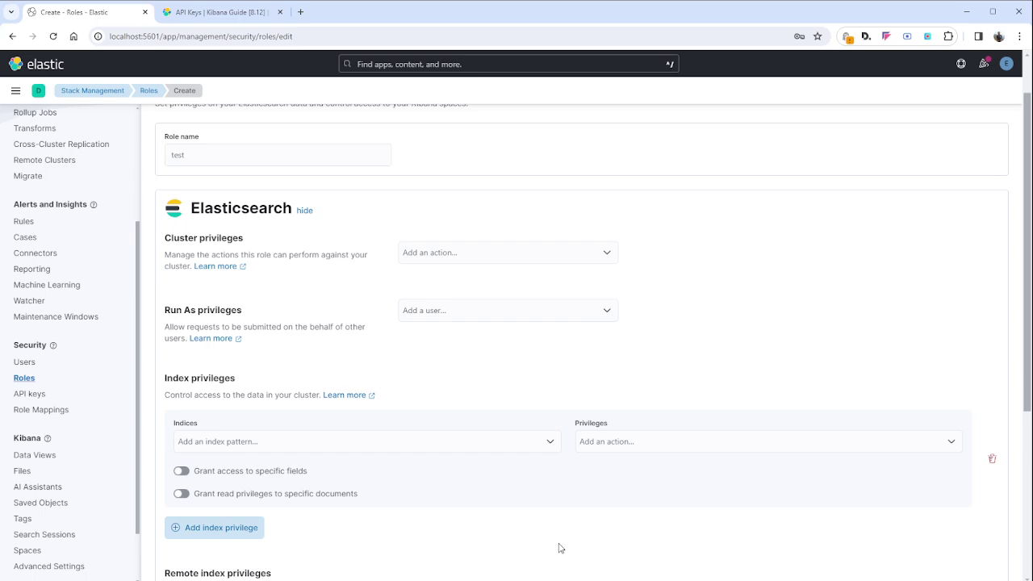
{"action": "left_click", "coordinate": [455, 441]}
{"action": "type", "text": "*"}
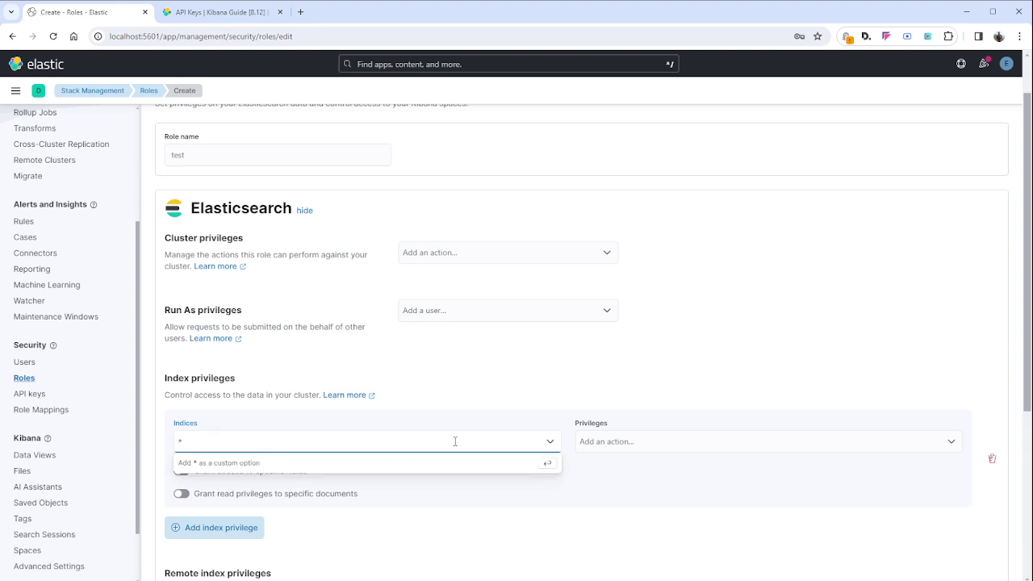
{"action": "left_click", "coordinate": [549, 467]}
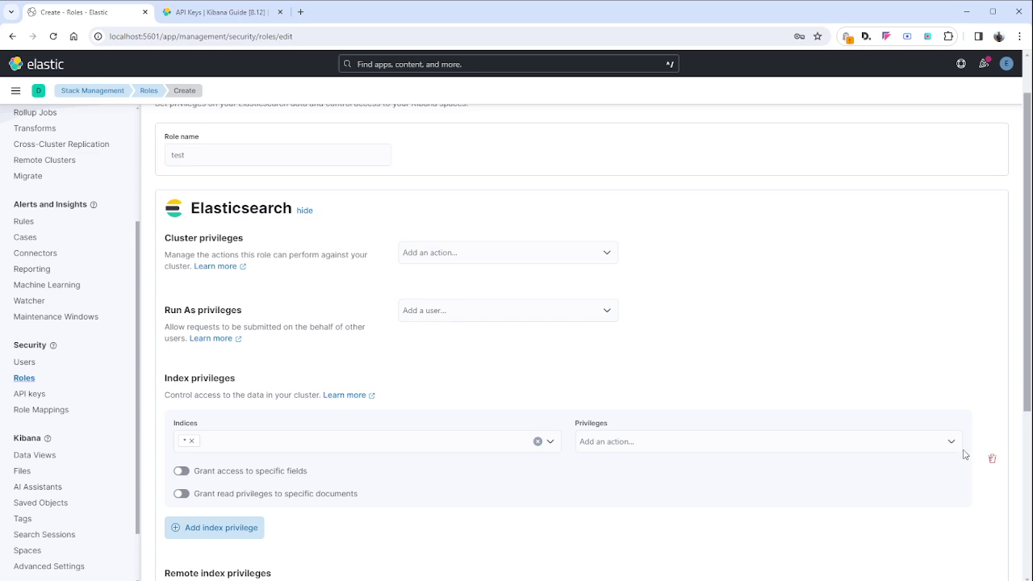
Grant the all, monitor and read privileges on the * index pattern, and remove monitor again
{"action": "left_click", "coordinate": [951, 443]}
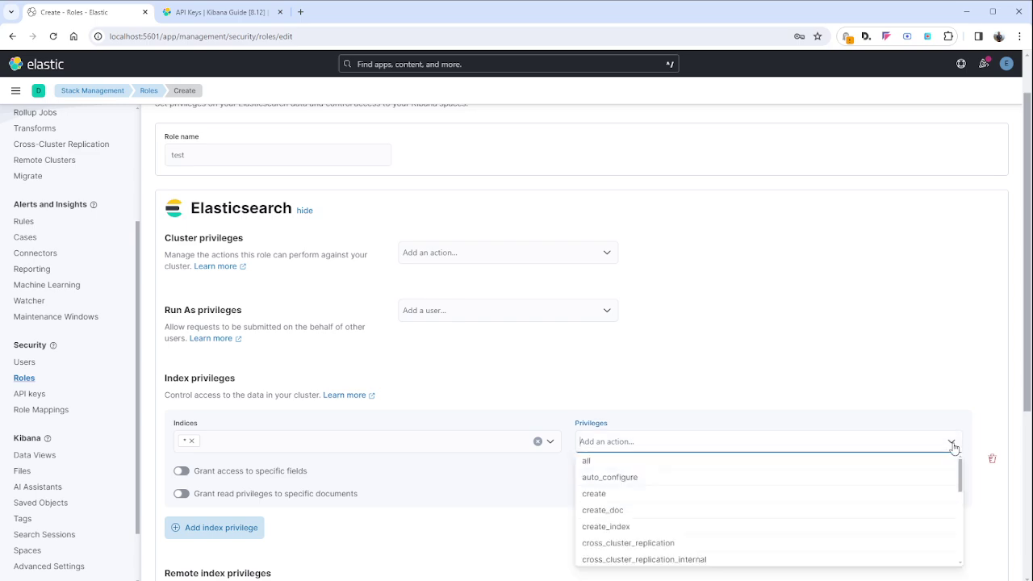
{"action": "left_click", "coordinate": [710, 459]}
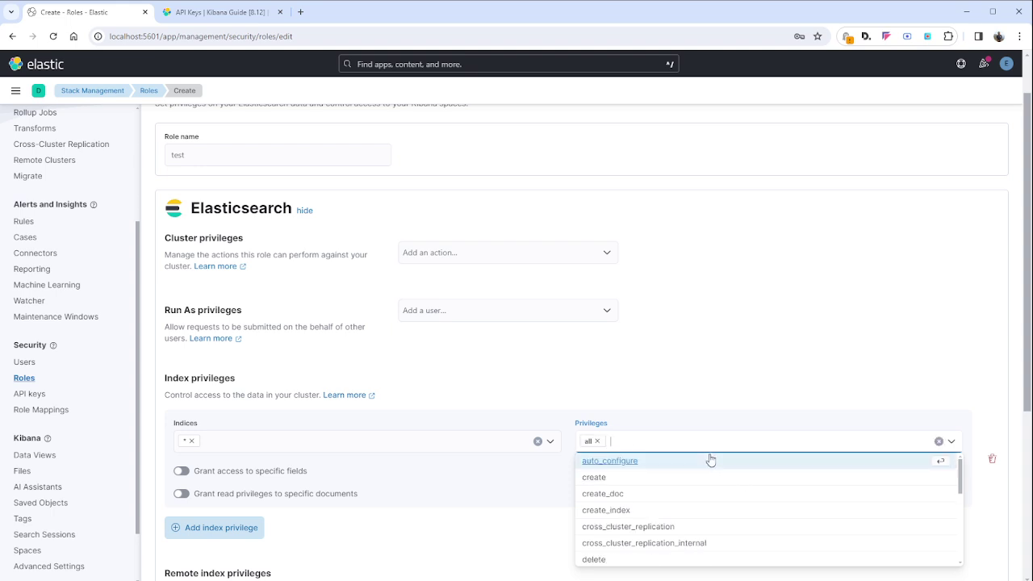
{"action": "scroll", "coordinate": [702, 520], "scroll_direction": "down", "scroll_amount": 1}
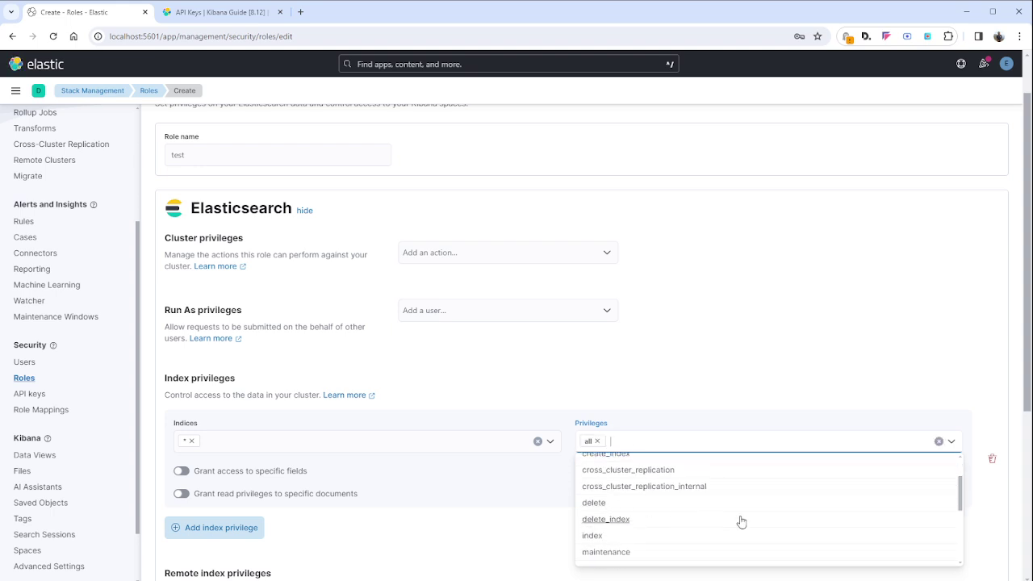
{"action": "scroll", "coordinate": [734, 508], "scroll_direction": "down", "scroll_amount": 3}
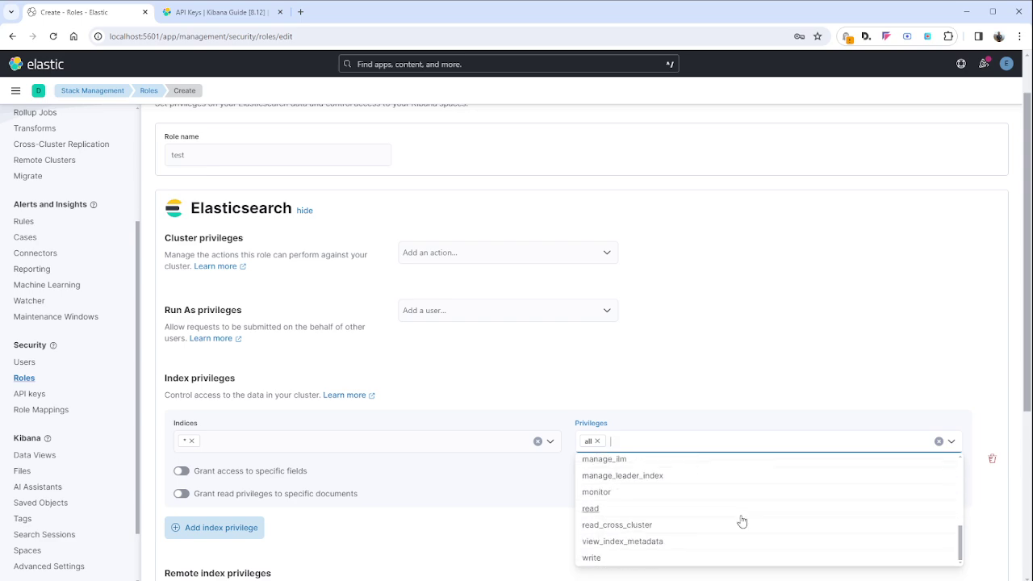
{"action": "left_click", "coordinate": [671, 497]}
{"action": "left_click", "coordinate": [672, 511]}
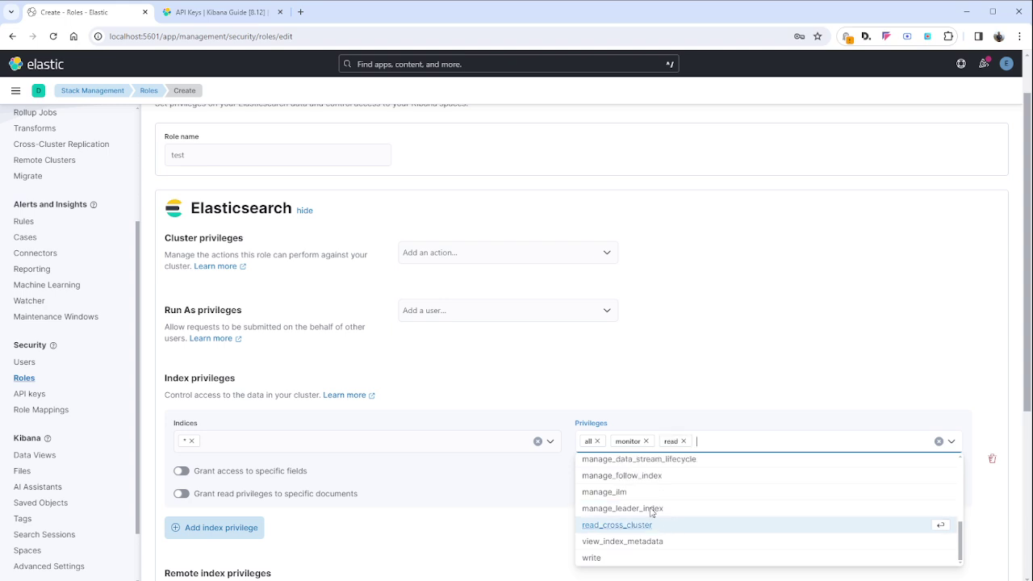
{"action": "left_click", "coordinate": [646, 441]}
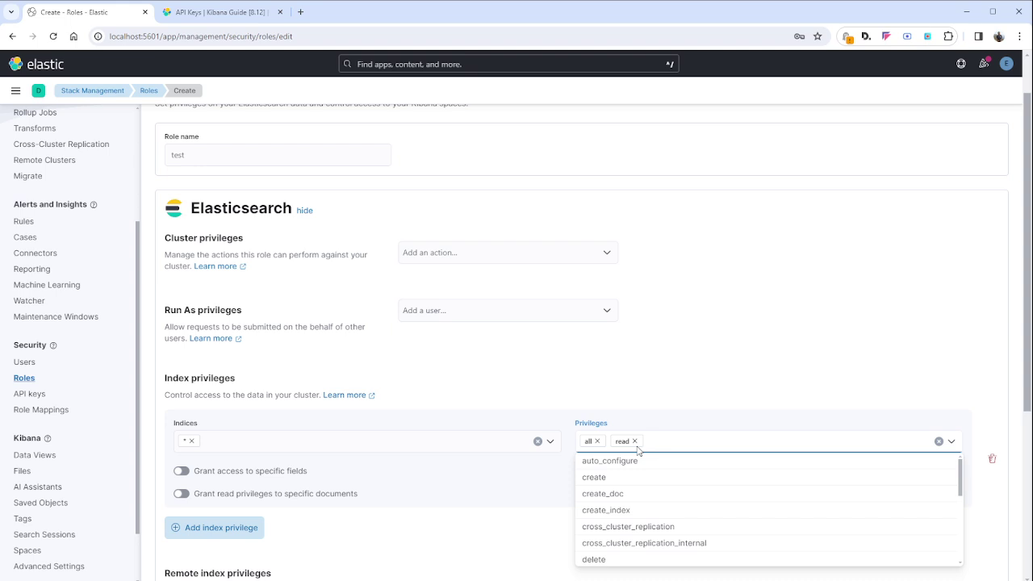
Replace the * index pattern in the role's index privileges with the custom pattern logs.*
{"action": "left_click", "coordinate": [738, 382]}
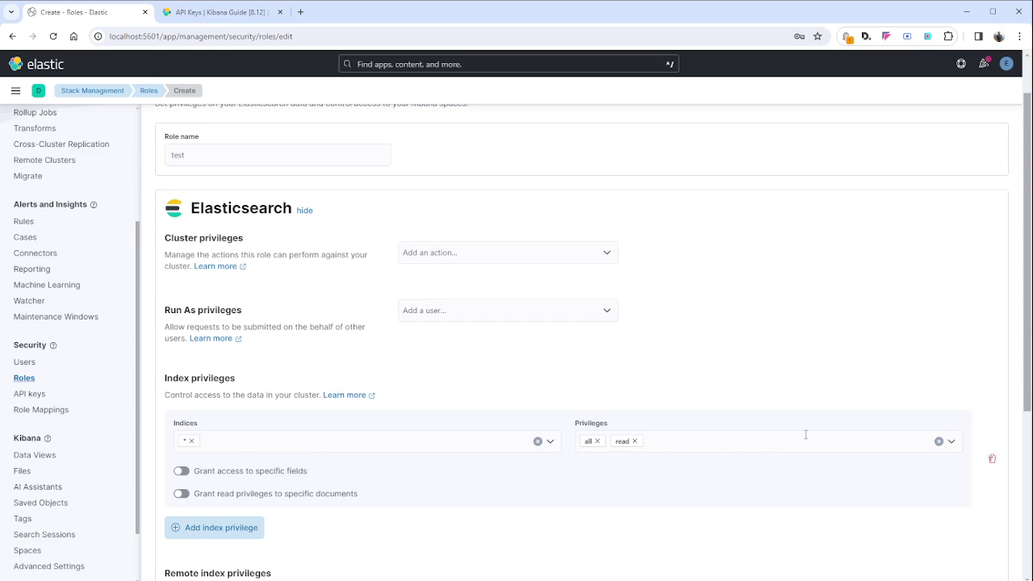
{"action": "left_click", "coordinate": [192, 441]}
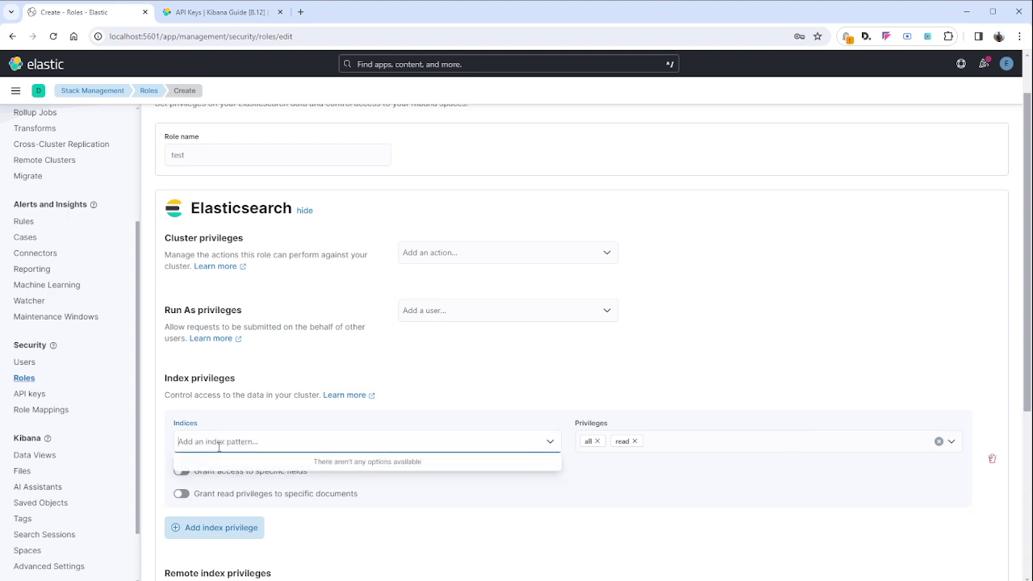
{"action": "type", "text": "logs"}
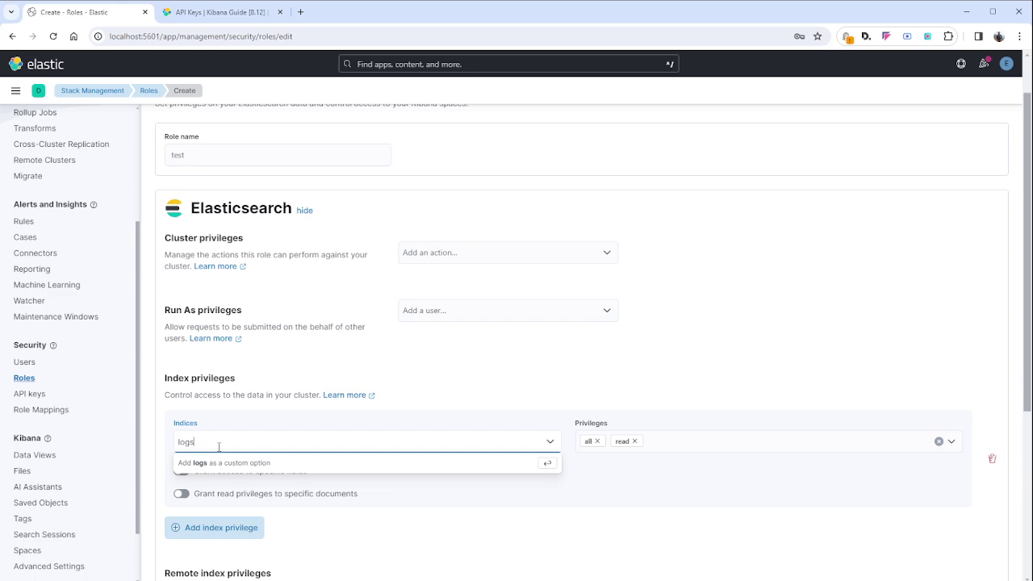
{"action": "type", "text": ".*"}
{"action": "left_click", "coordinate": [554, 467]}
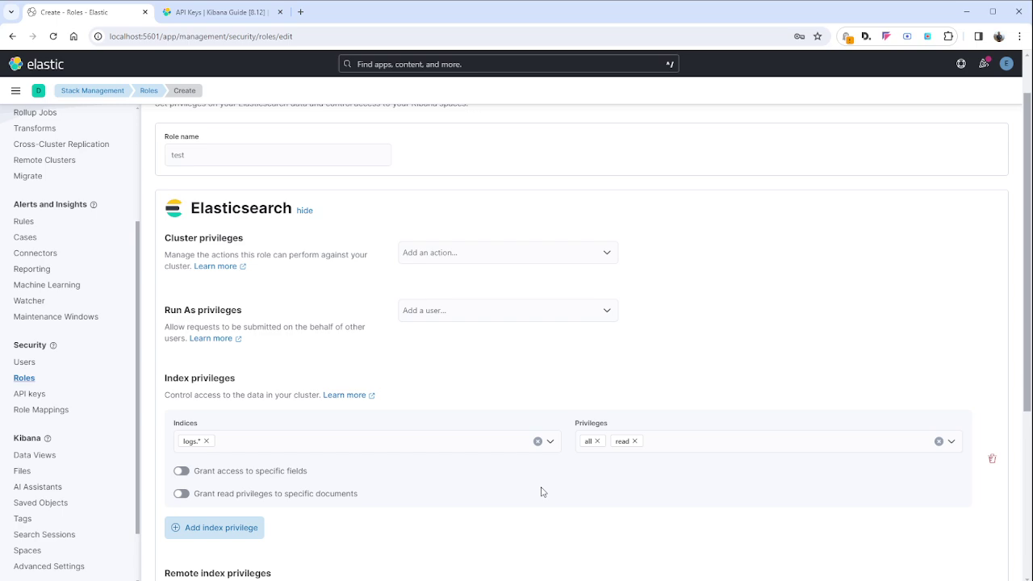
Start adding a Kibana privilege to the role and assign it to the formation elastic space
{"action": "scroll", "coordinate": [540, 491], "scroll_direction": "down", "scroll_amount": 3}
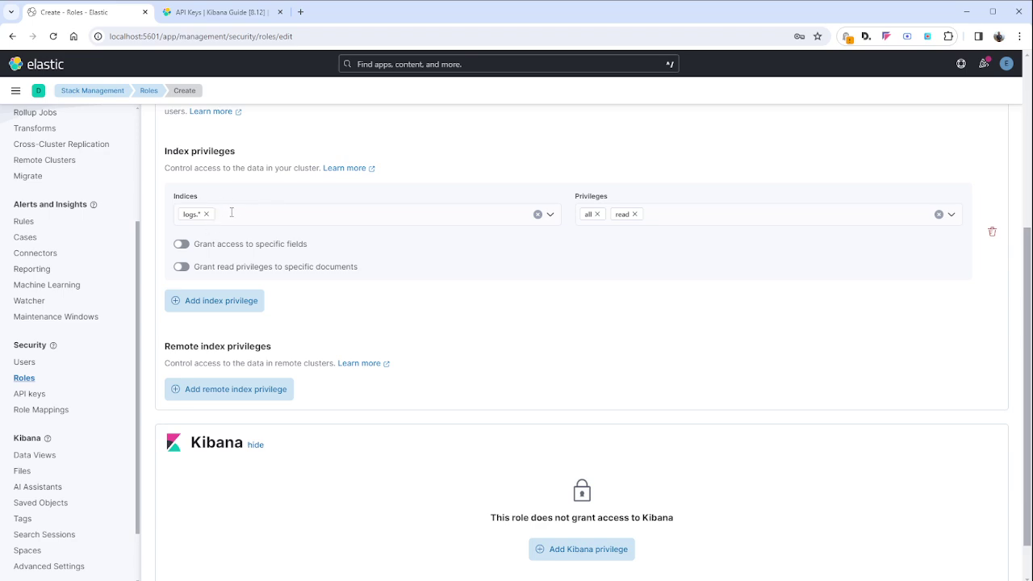
{"action": "scroll", "coordinate": [561, 349], "scroll_direction": "down", "scroll_amount": 1}
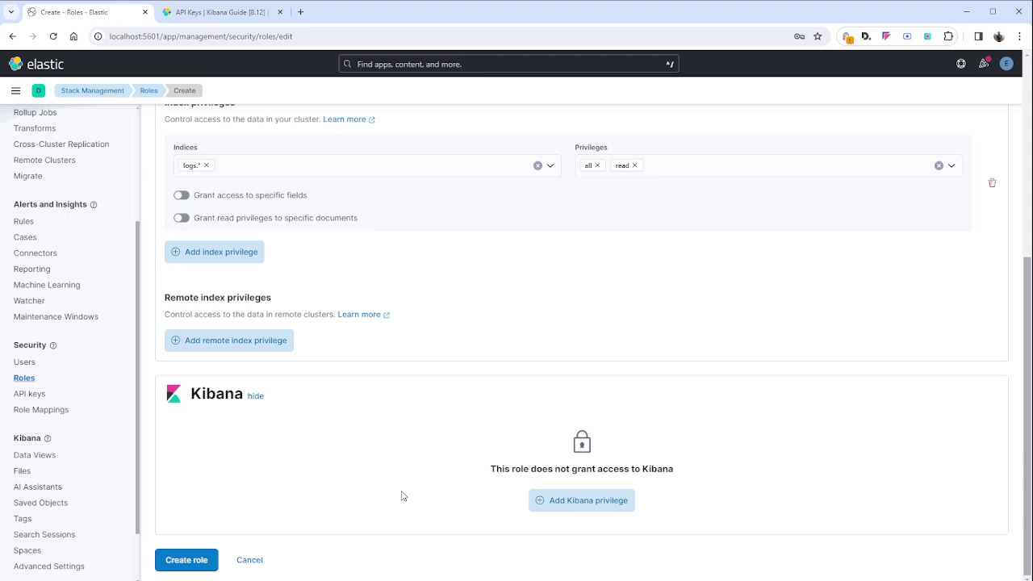
{"action": "left_click", "coordinate": [587, 505]}
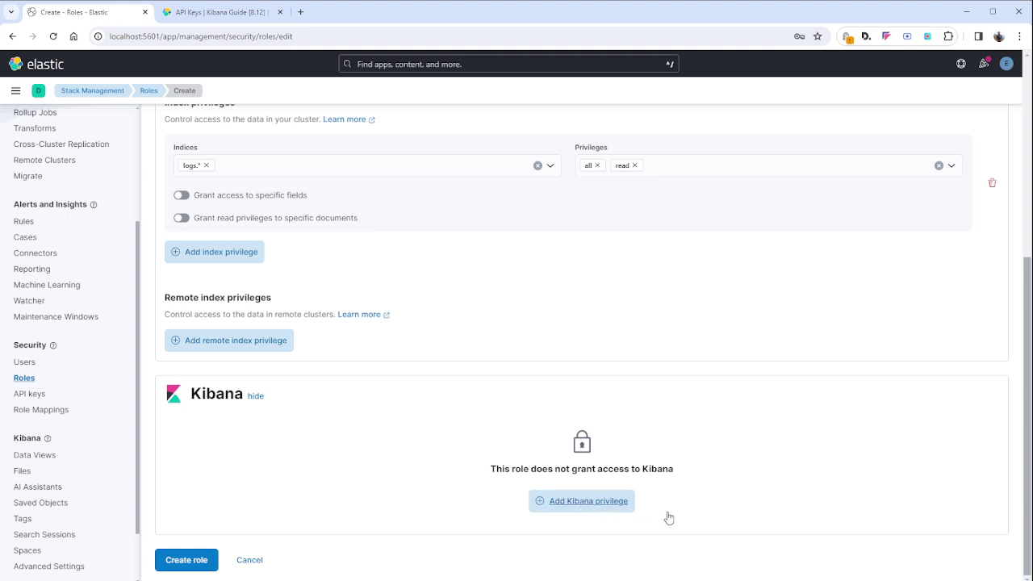
{"action": "left_click", "coordinate": [633, 502]}
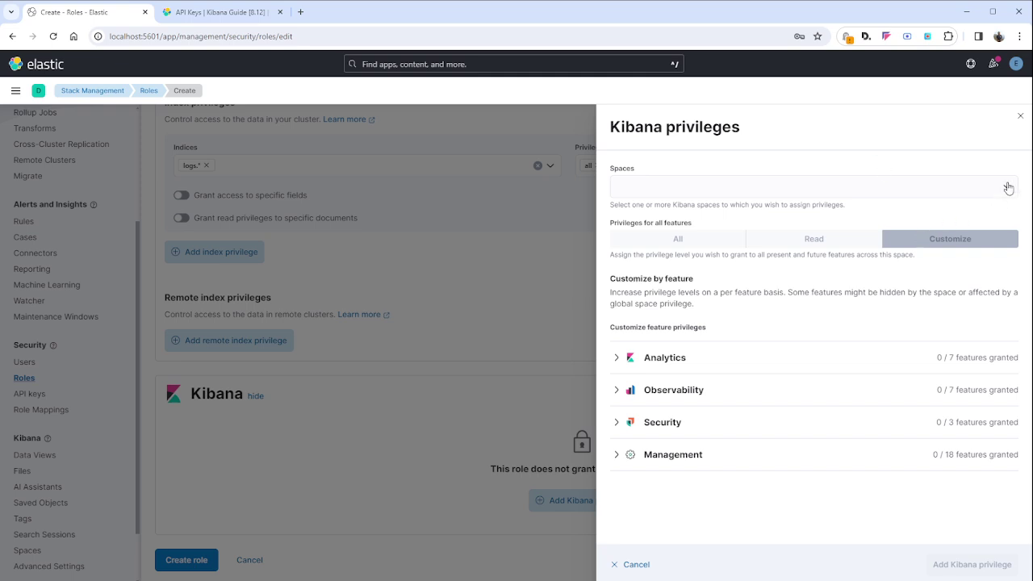
{"action": "left_click", "coordinate": [1007, 186]}
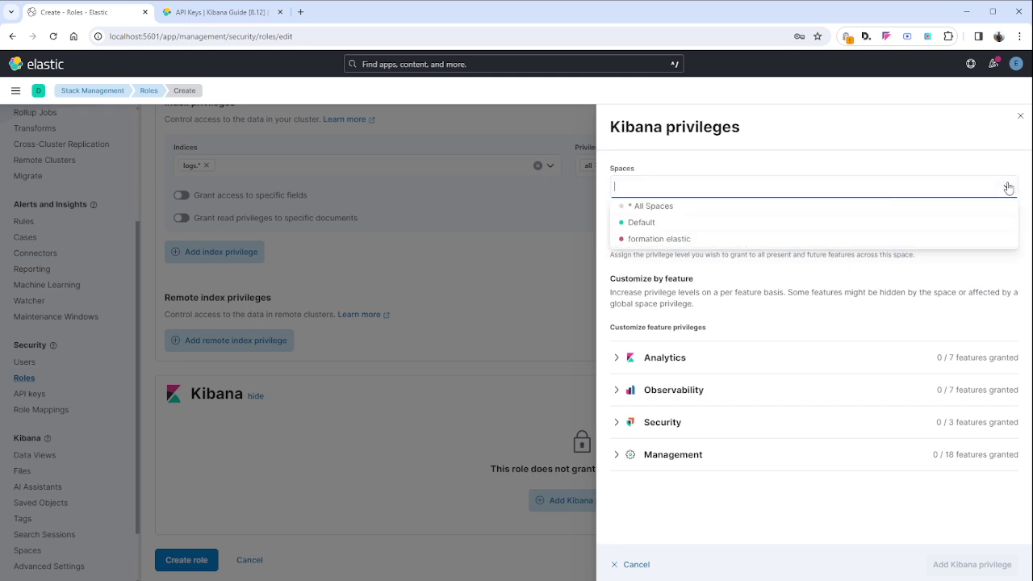
{"action": "left_click", "coordinate": [665, 240]}
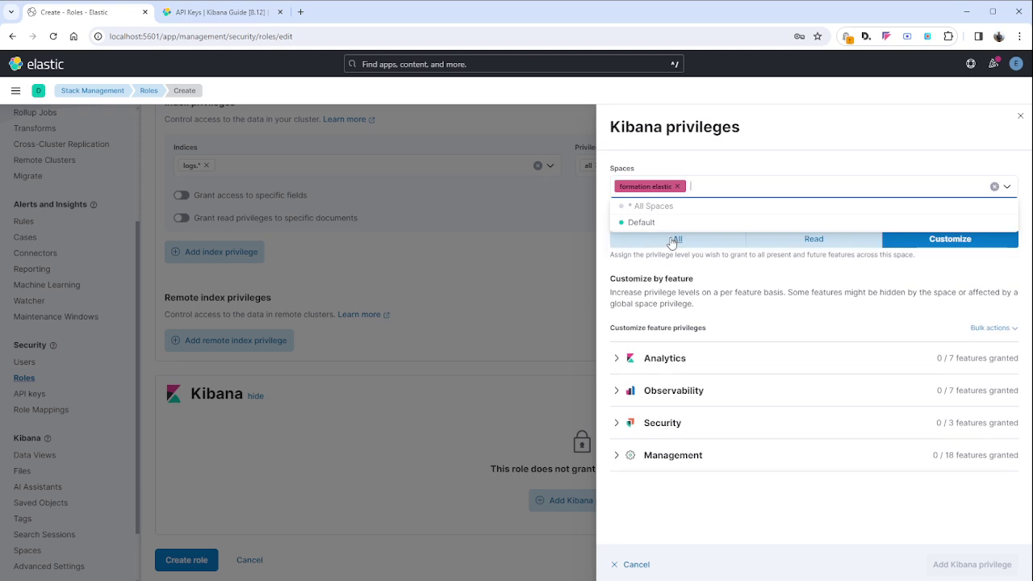
{"action": "left_click", "coordinate": [779, 288]}
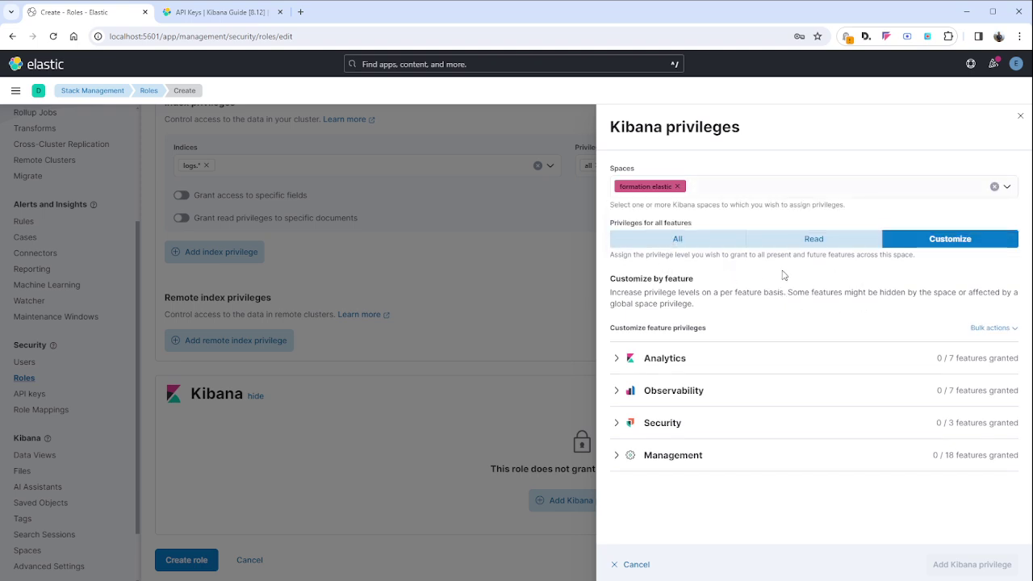
Compare the All and Read levels for all features, and return the setting to Customize
{"action": "left_click", "coordinate": [676, 238]}
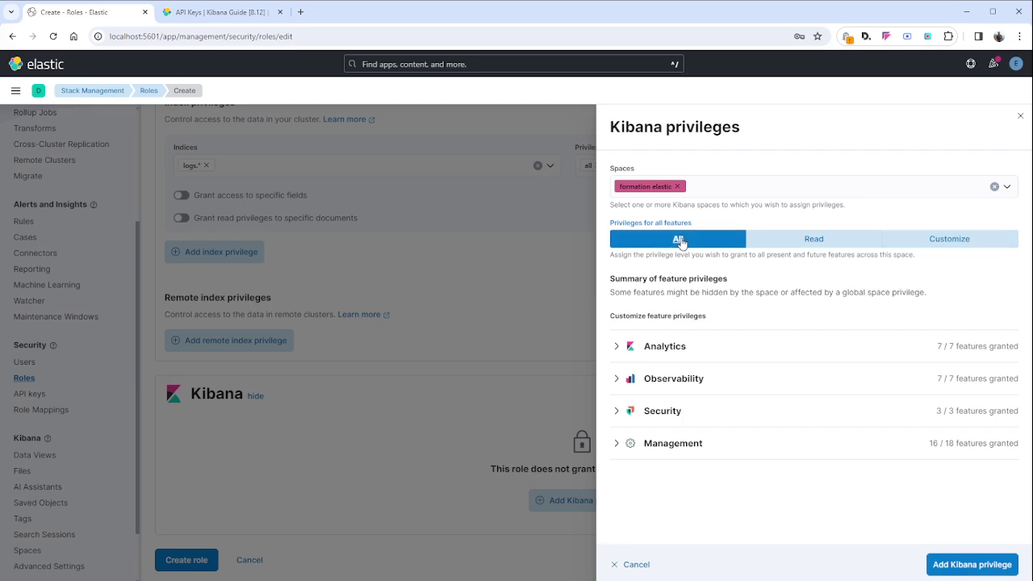
{"action": "left_click", "coordinate": [814, 239]}
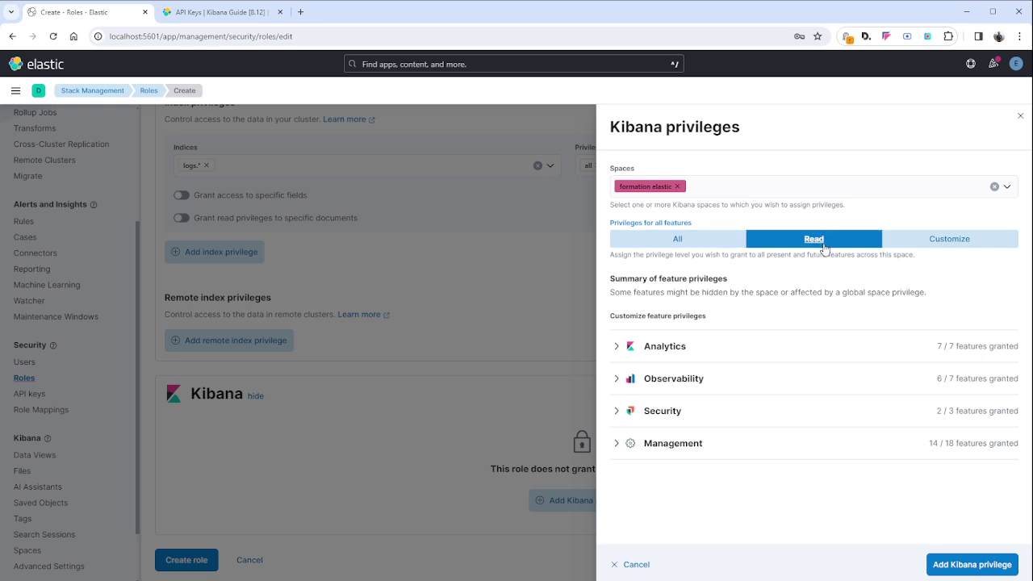
{"action": "left_click", "coordinate": [959, 242]}
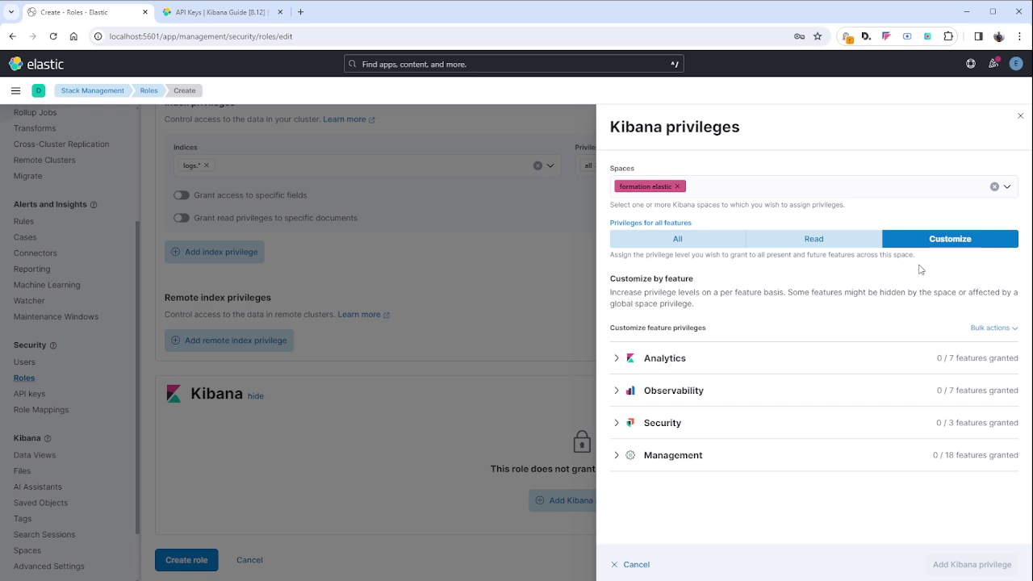
Grant All on the Analytics features Discover and Maps, and create the role with this Kibana privilege
{"action": "left_click", "coordinate": [615, 358]}
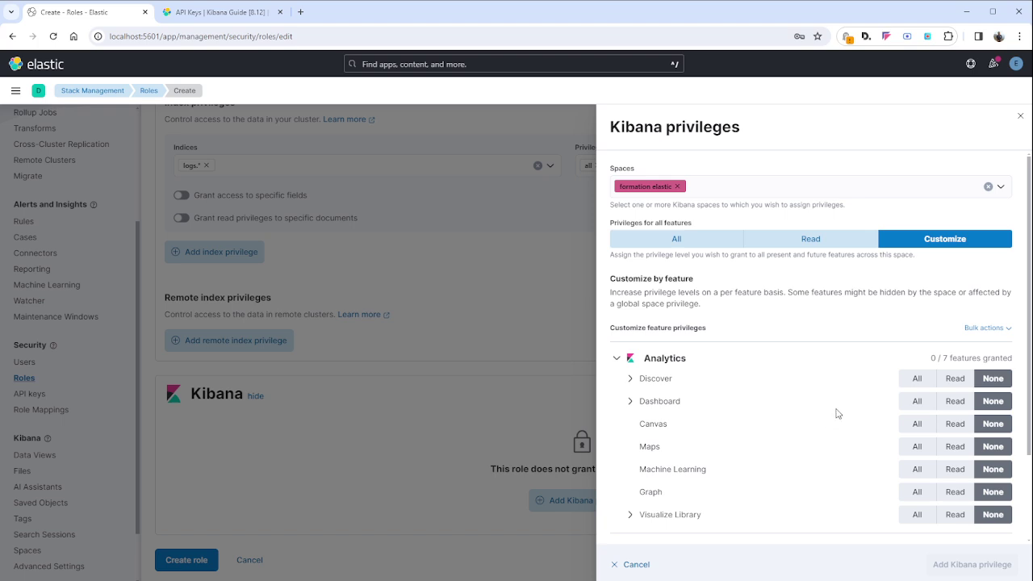
{"action": "left_click", "coordinate": [920, 382]}
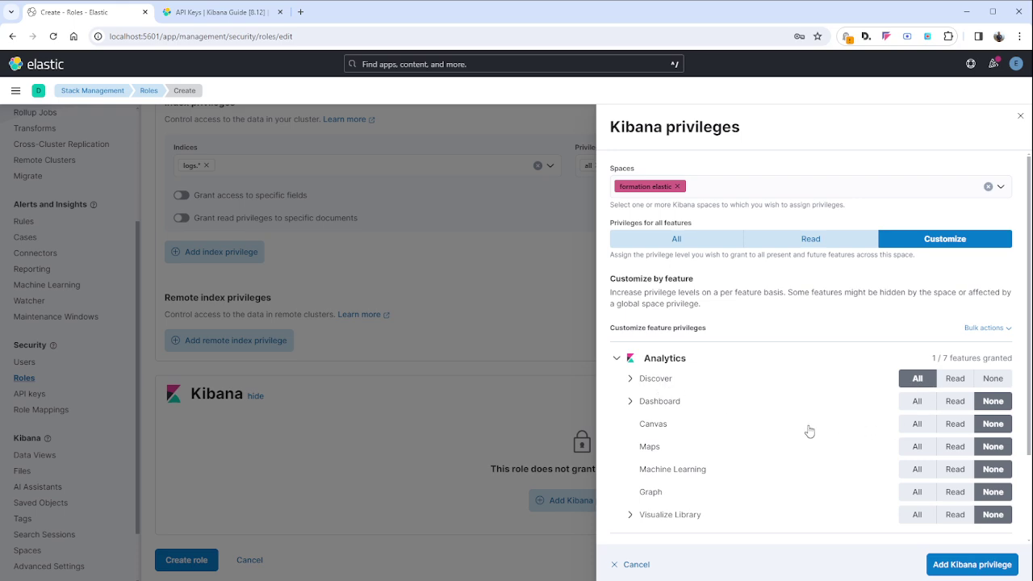
{"action": "left_click", "coordinate": [918, 449]}
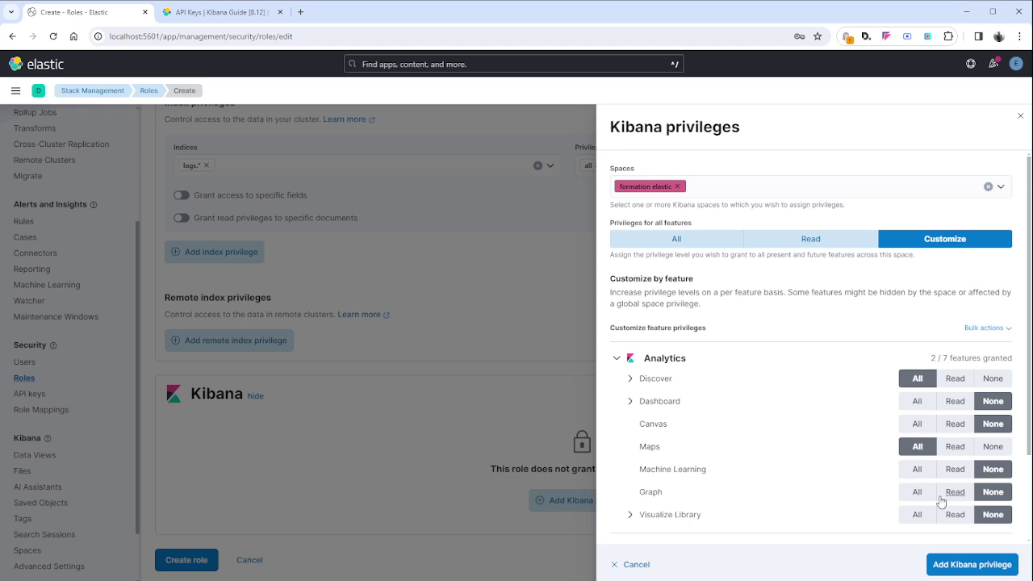
{"action": "scroll", "coordinate": [935, 493], "scroll_direction": "down", "scroll_amount": 2}
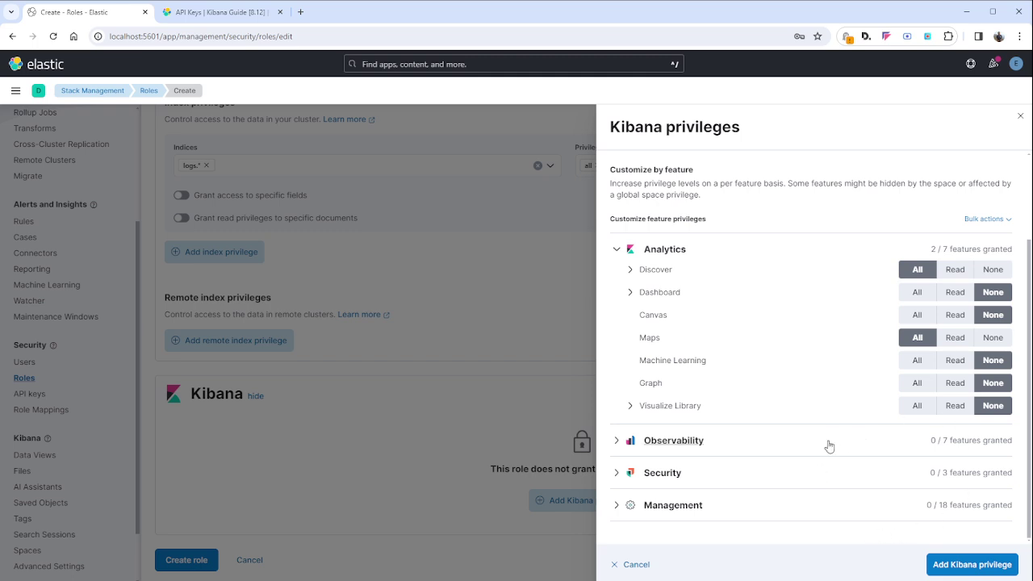
{"action": "left_click", "coordinate": [975, 564]}
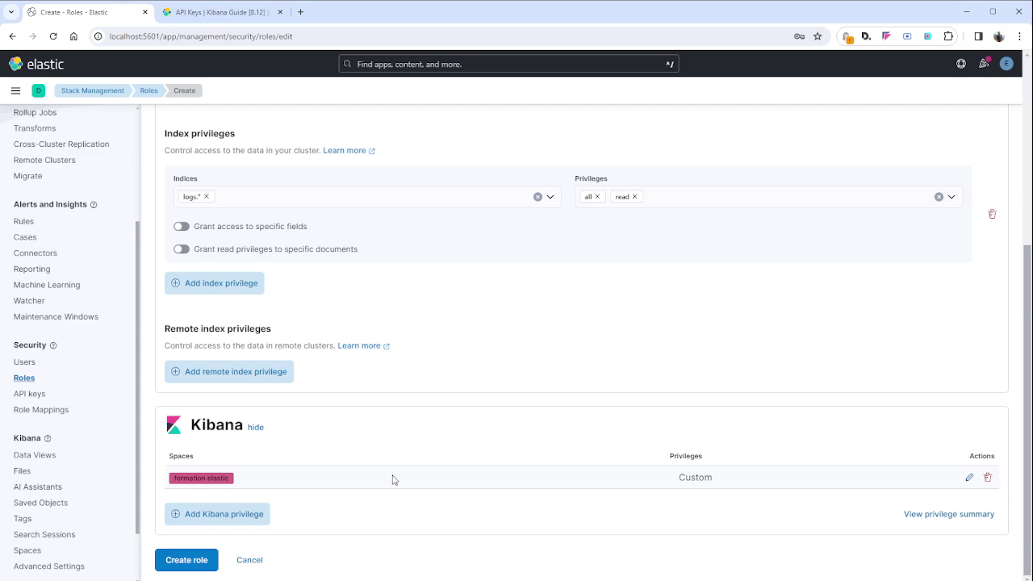
{"action": "left_click", "coordinate": [187, 560]}
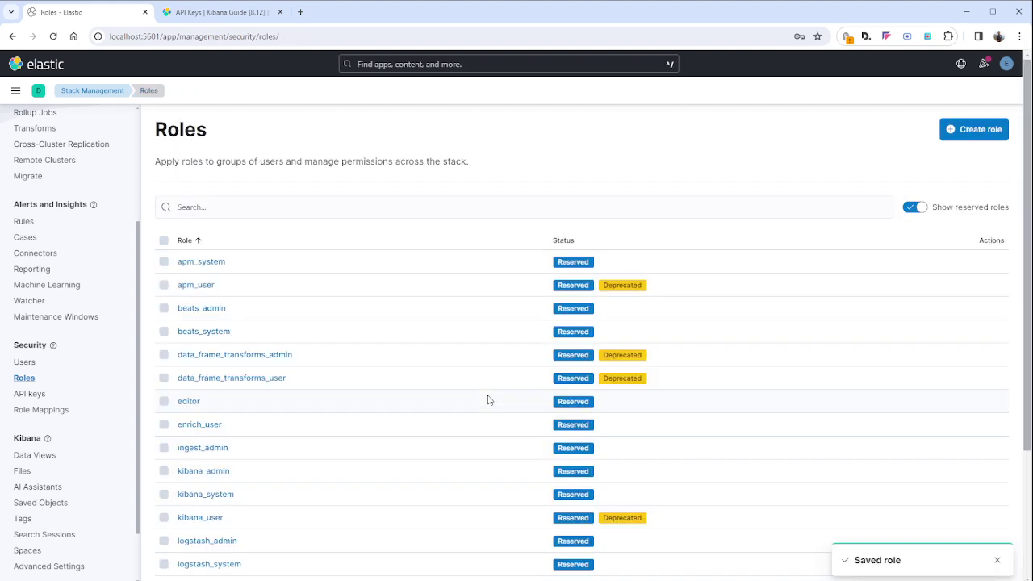
Find the test role in the roles list and check which actions are available for it
{"action": "scroll", "coordinate": [487, 399], "scroll_direction": "down", "scroll_amount": 3}
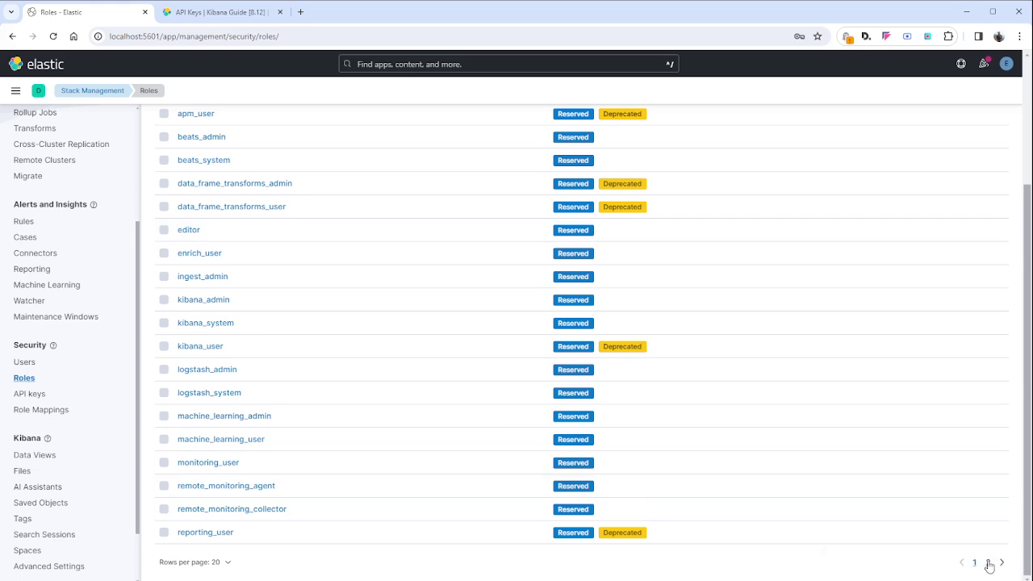
{"action": "left_click", "coordinate": [988, 561]}
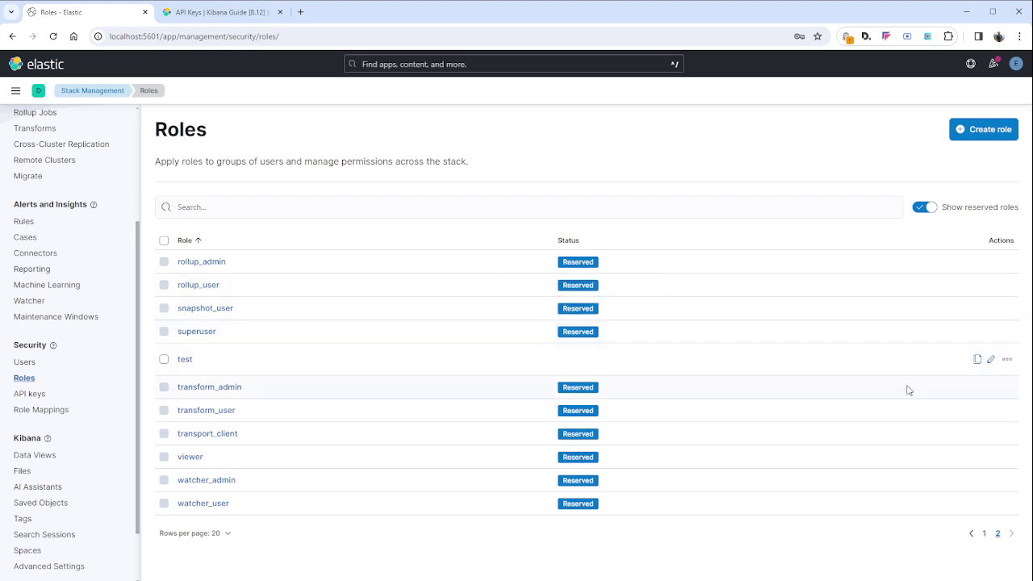
{"action": "left_click", "coordinate": [1008, 362]}
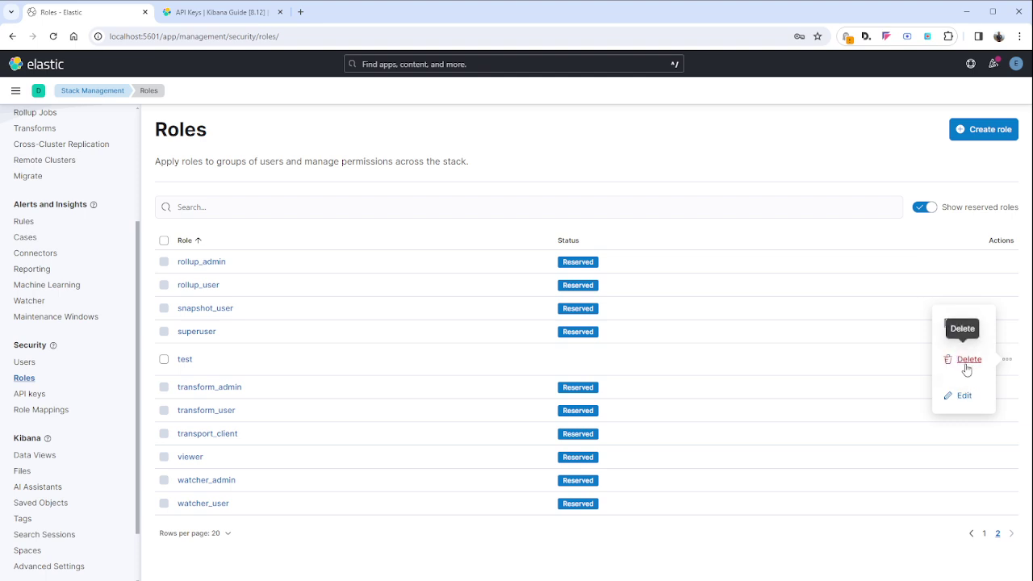
{"action": "left_click", "coordinate": [816, 135]}
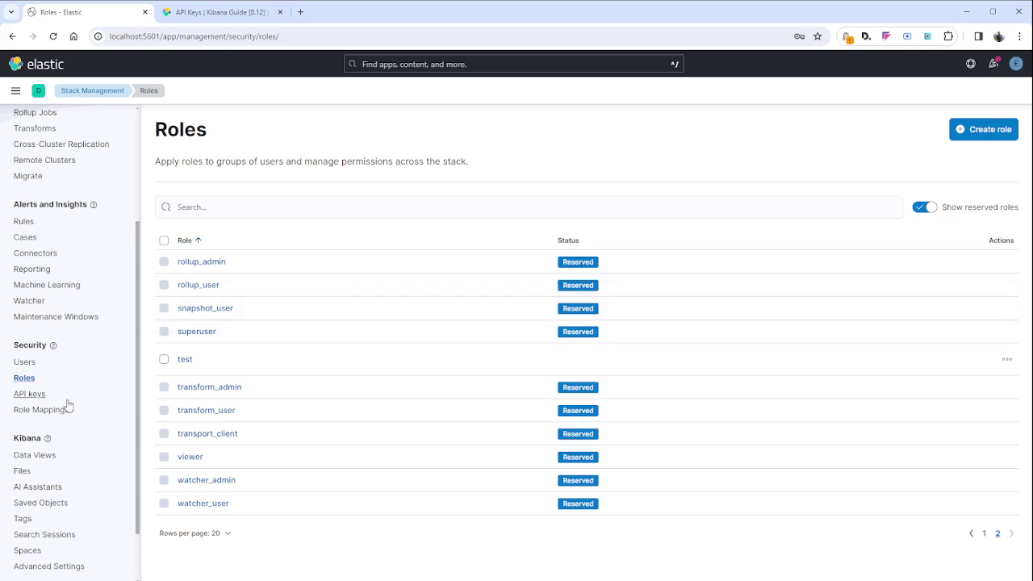
Open the API keys management page and start a new API key named test
{"action": "left_click", "coordinate": [32, 393]}
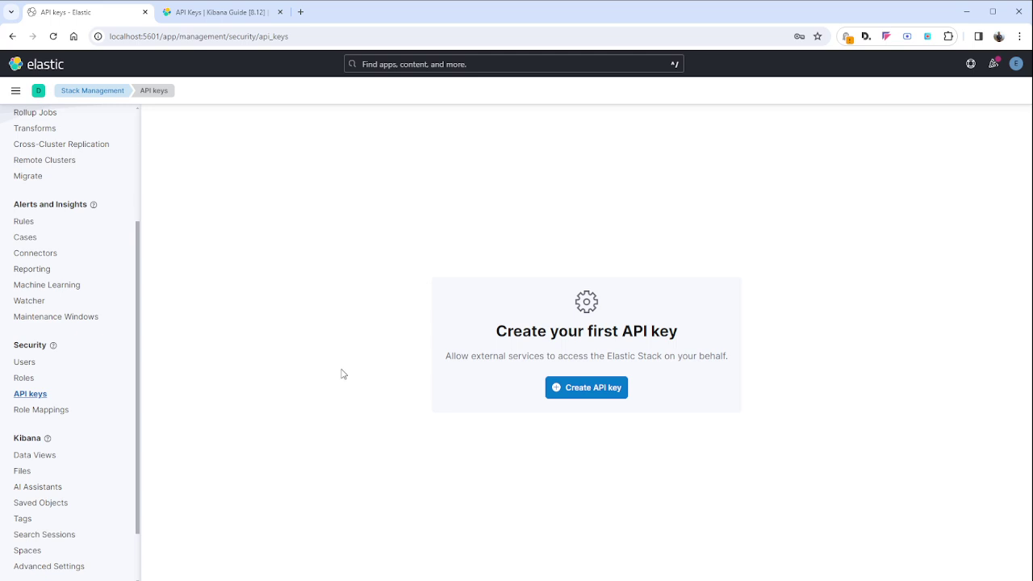
{"action": "left_click", "coordinate": [582, 390]}
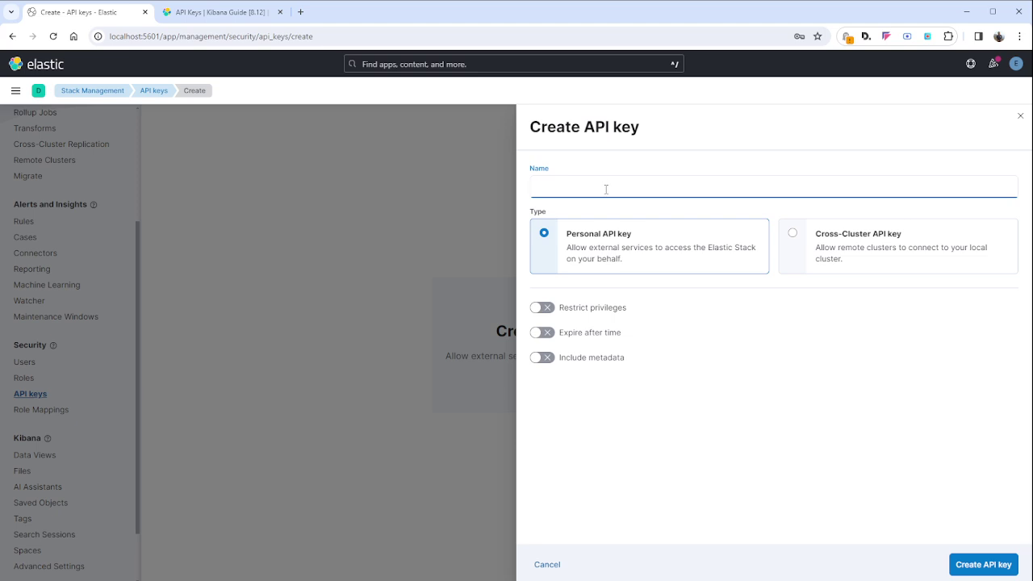
{"action": "type", "text": "test"}
{"action": "left_click", "coordinate": [668, 458]}
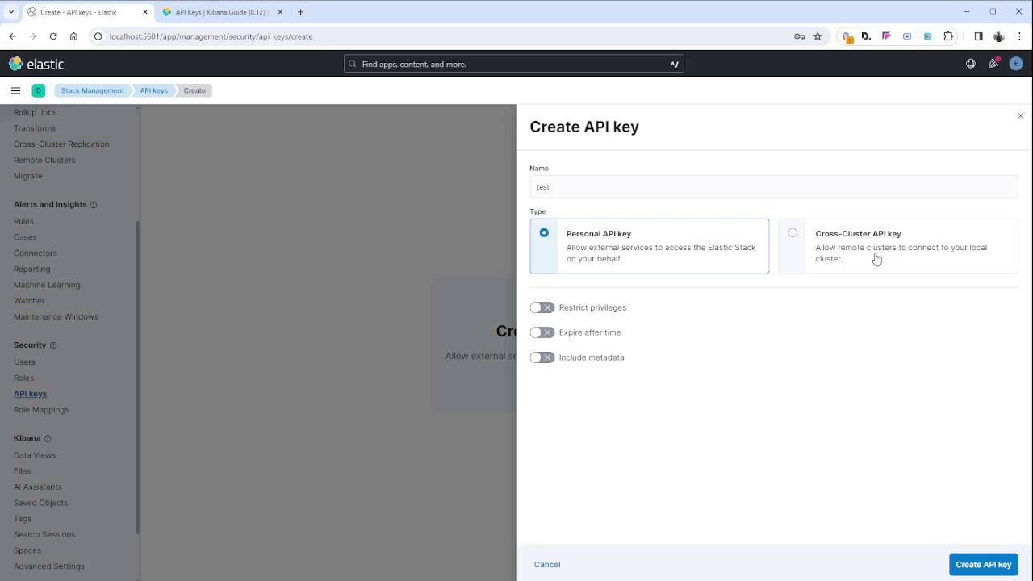
Examine the access definition of the Cross-Cluster API key type, and return to Personal API key
{"action": "left_click", "coordinate": [792, 234]}
{"action": "scroll", "coordinate": [714, 372], "scroll_direction": "down", "scroll_amount": 3}
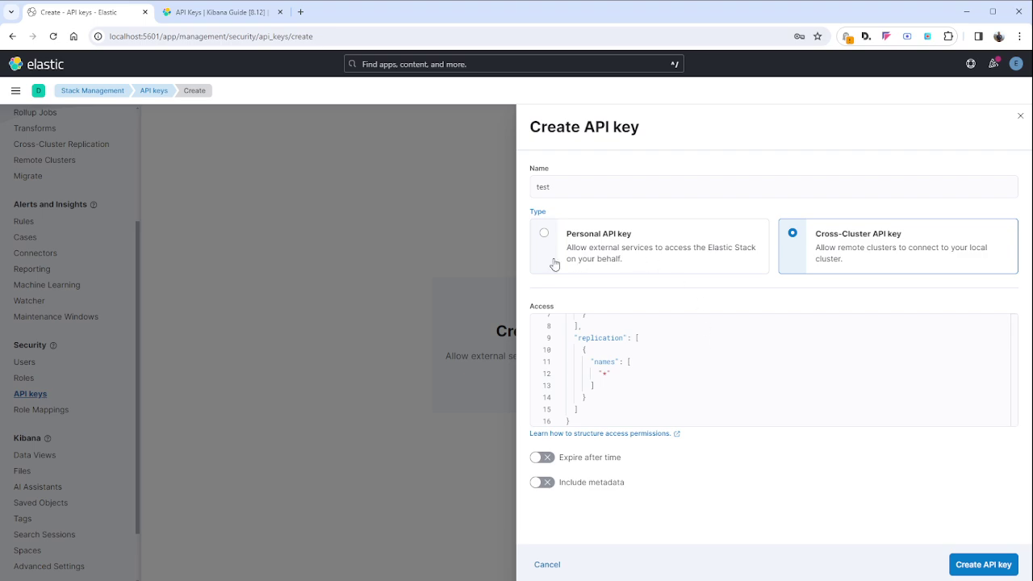
{"action": "left_click", "coordinate": [546, 236]}
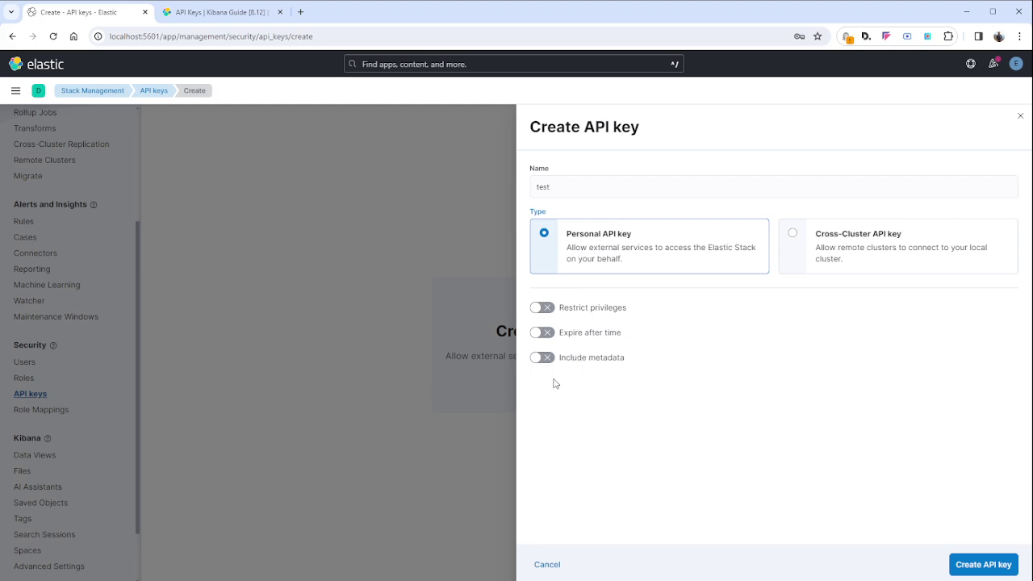
Make the API key expire after a lifetime of 30 days
{"action": "left_click", "coordinate": [541, 332]}
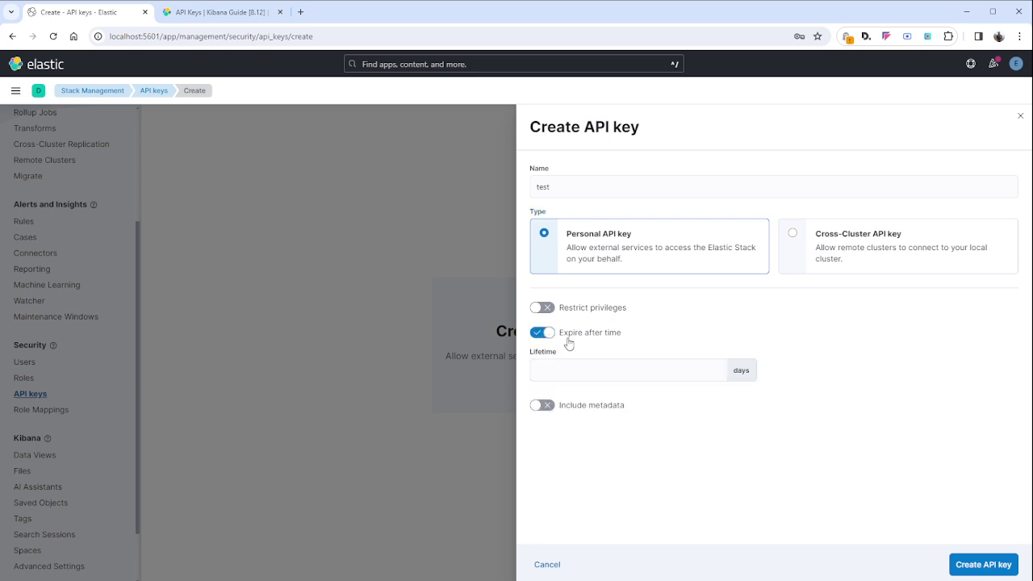
{"action": "left_click", "coordinate": [667, 361]}
{"action": "type", "text": "30"}
Try restricting the key's privileges to an index name beginning with logs.marketing., and cancel the API key creation
{"action": "left_click", "coordinate": [540, 307]}
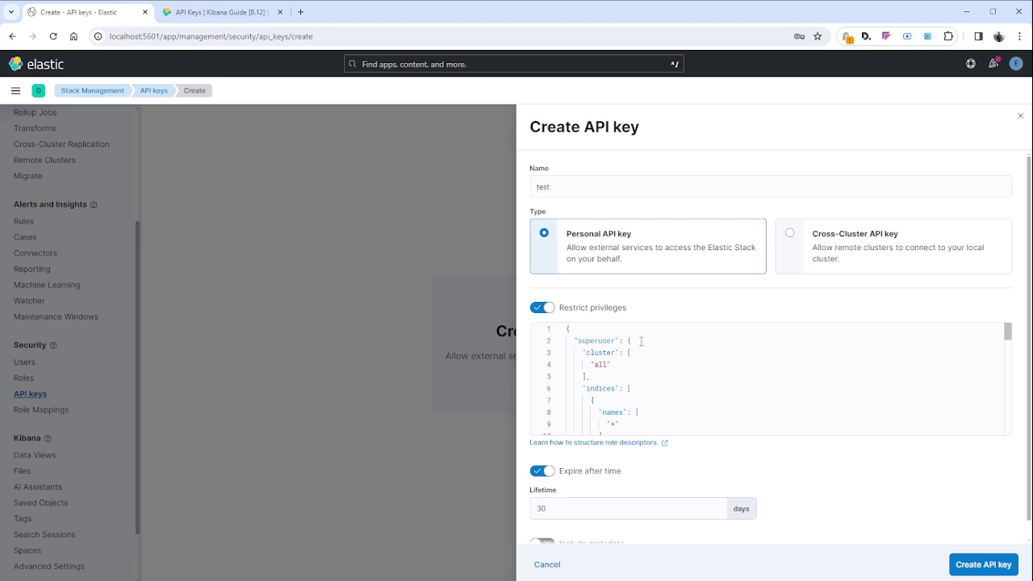
{"action": "scroll", "coordinate": [707, 347], "scroll_direction": "down", "scroll_amount": 1}
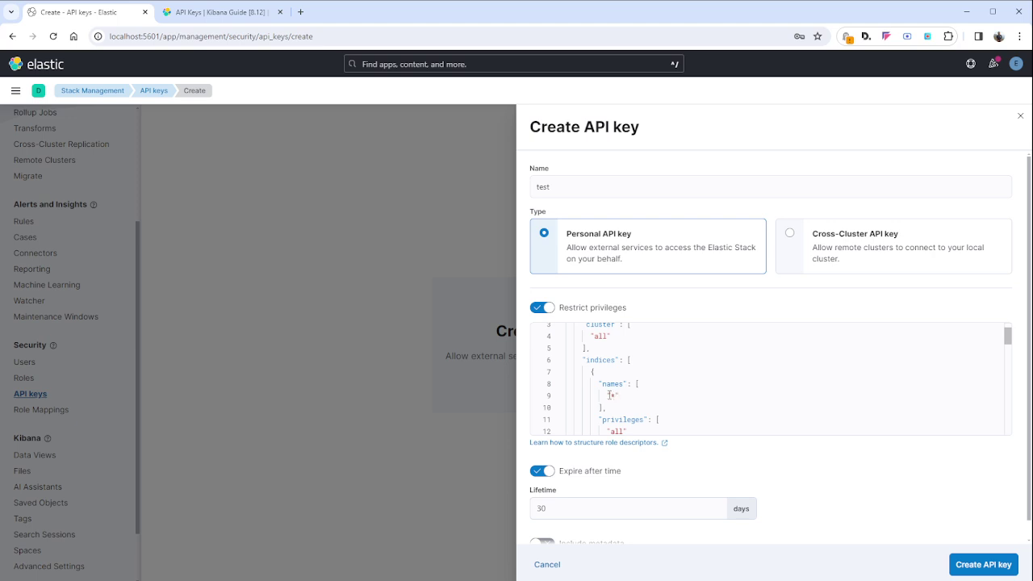
{"action": "left_click", "coordinate": [610, 395]}
{"action": "key", "text": "BackSpace"}
{"action": "type", "text": "logs.marketing."}
{"action": "left_click", "coordinate": [546, 564]}
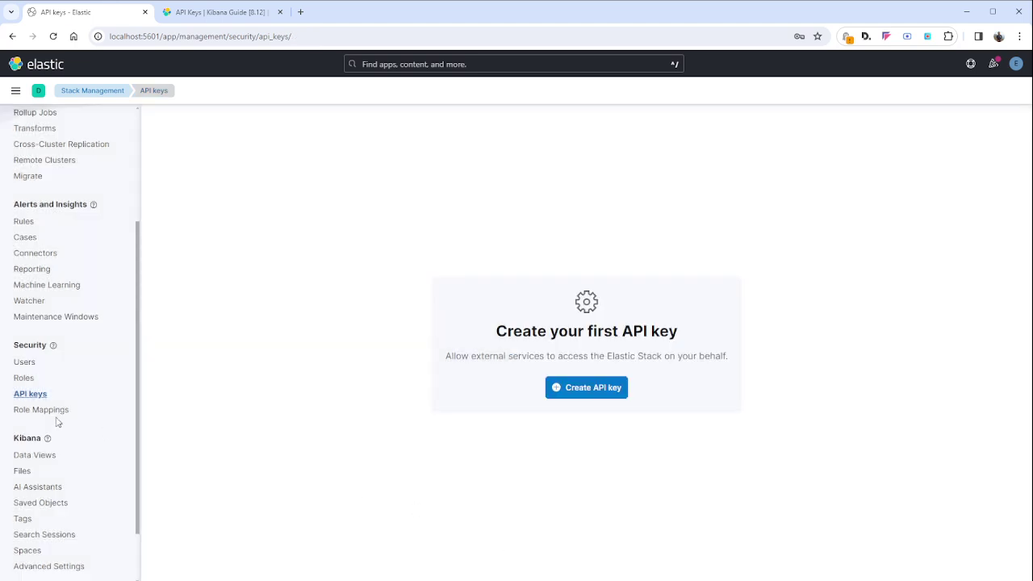